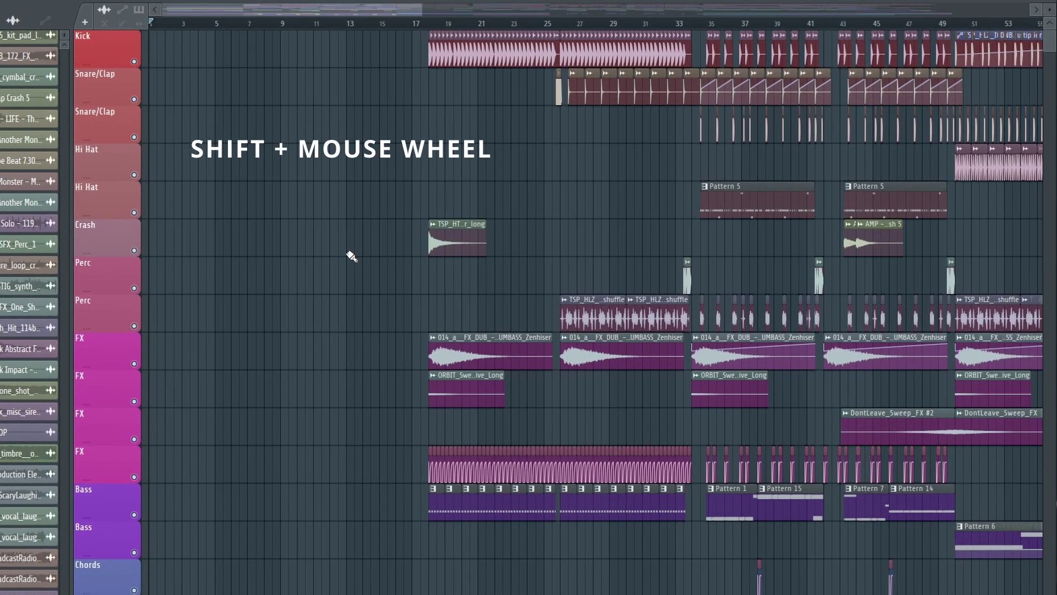
Pan and zoom the Playlist to a close-up of bars 51–81, showing tracks Hi Hat to Lead.
scroll(351, 256, "right", 10)
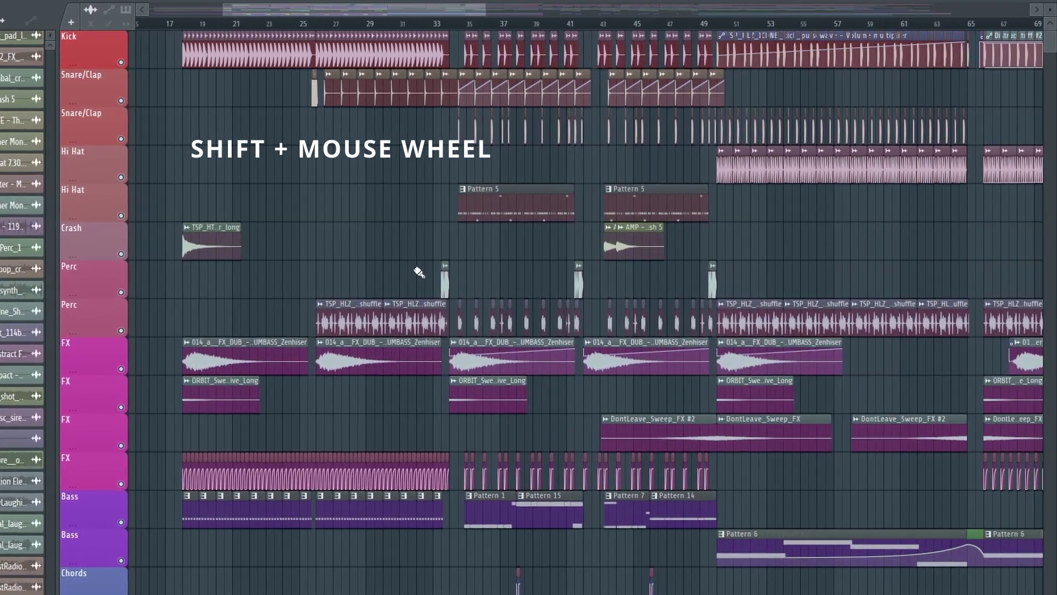
scroll(408, 271, "left", 6)
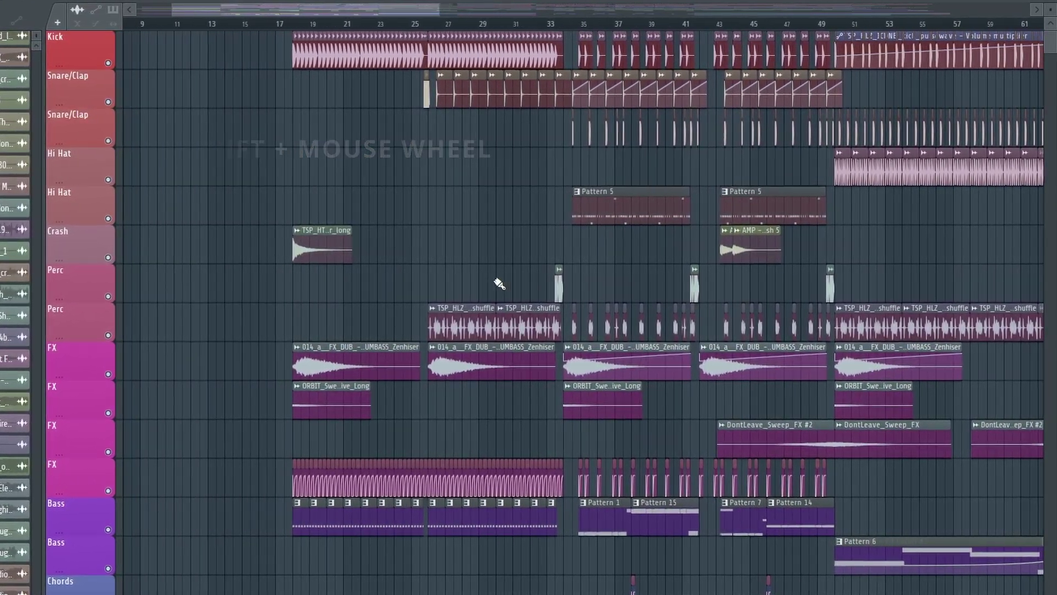
scroll(498, 284, "down", 8)
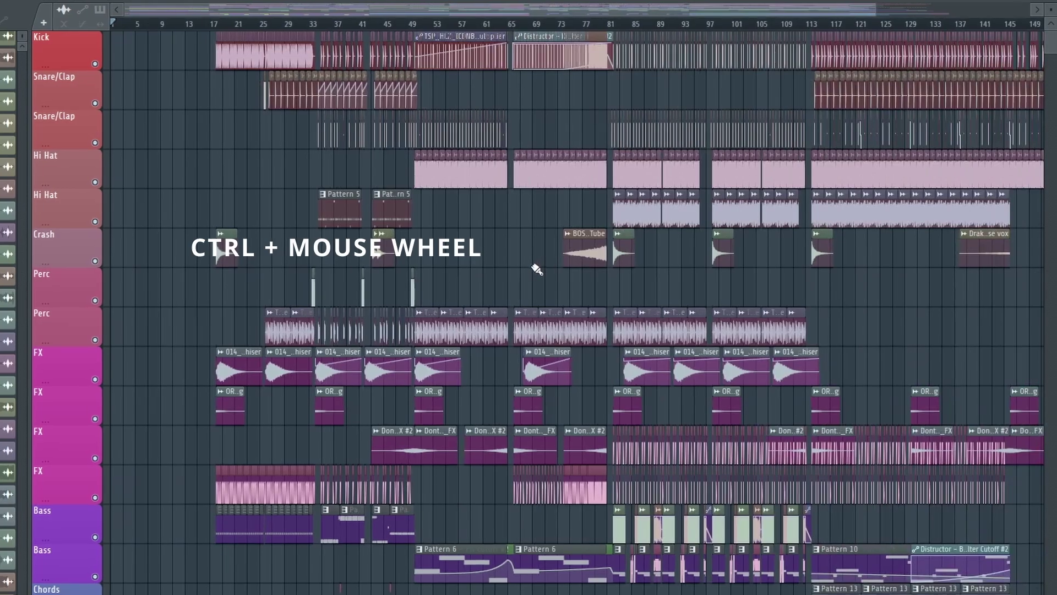
scroll(536, 270, "up", 10)
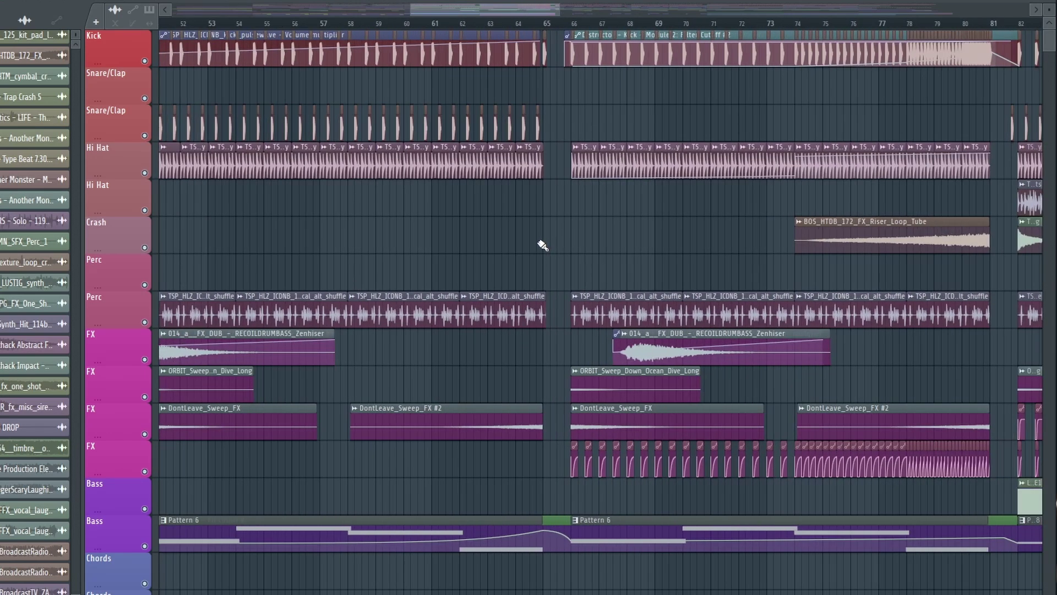
scroll(533, 206, "down", 3)
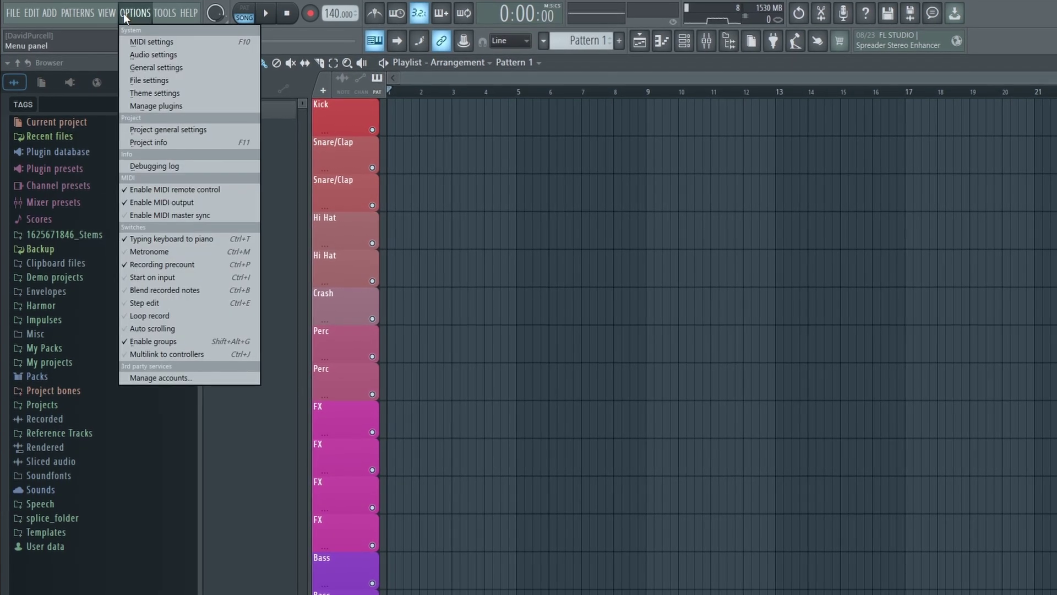
Open the General settings dialog from the Options menu.
left_click(138, 64)
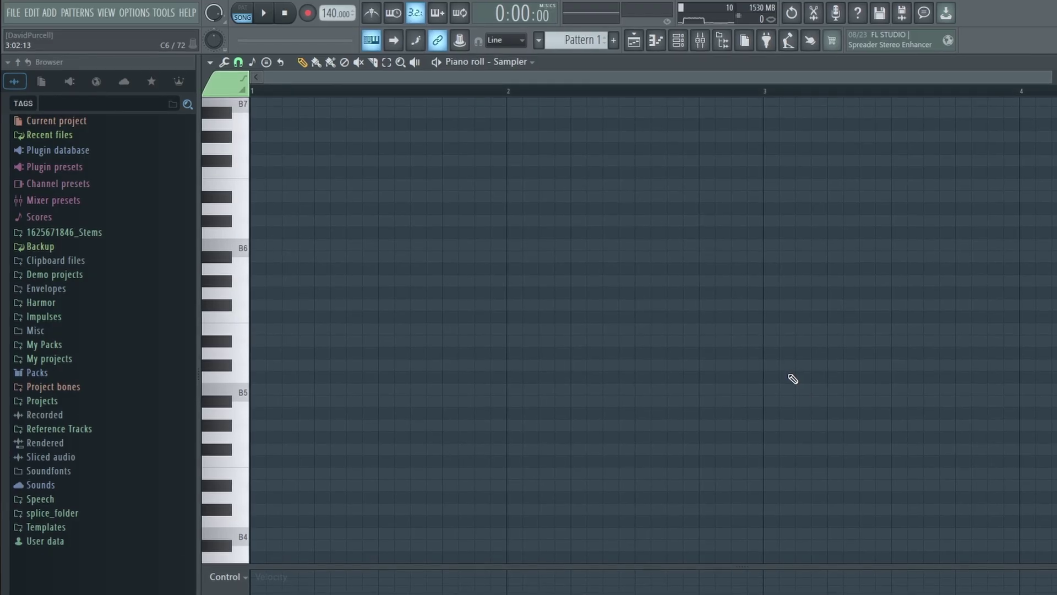
Launch Generate chord progression from the piano roll's Tools menu.
left_click(212, 62)
mouse_move(225, 104)
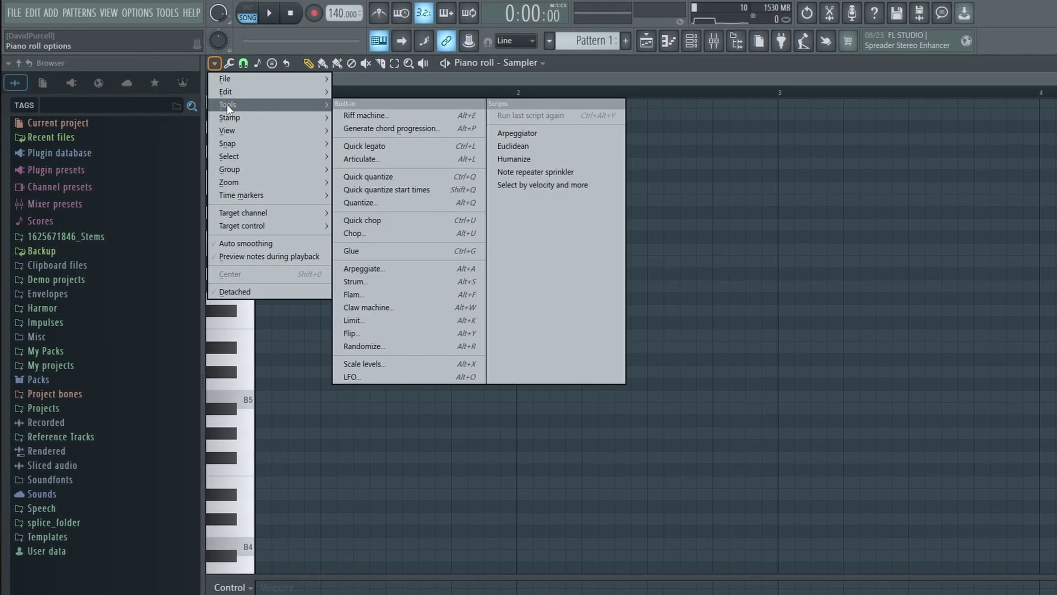
left_click(377, 130)
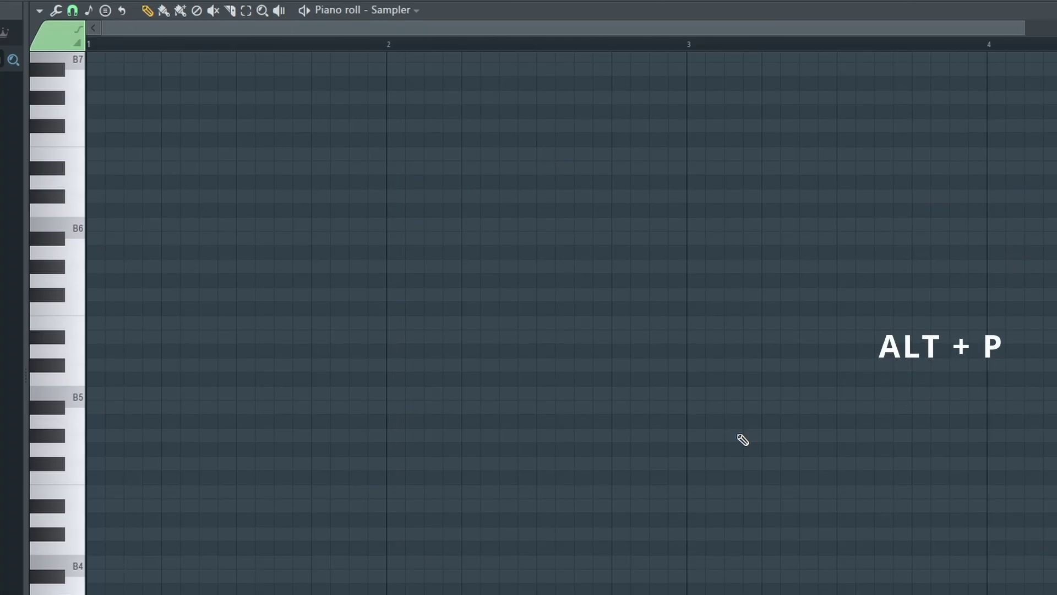
In the chord progression generator, set the scale to F Minor Natural (Aeolian).
key("alt+p")
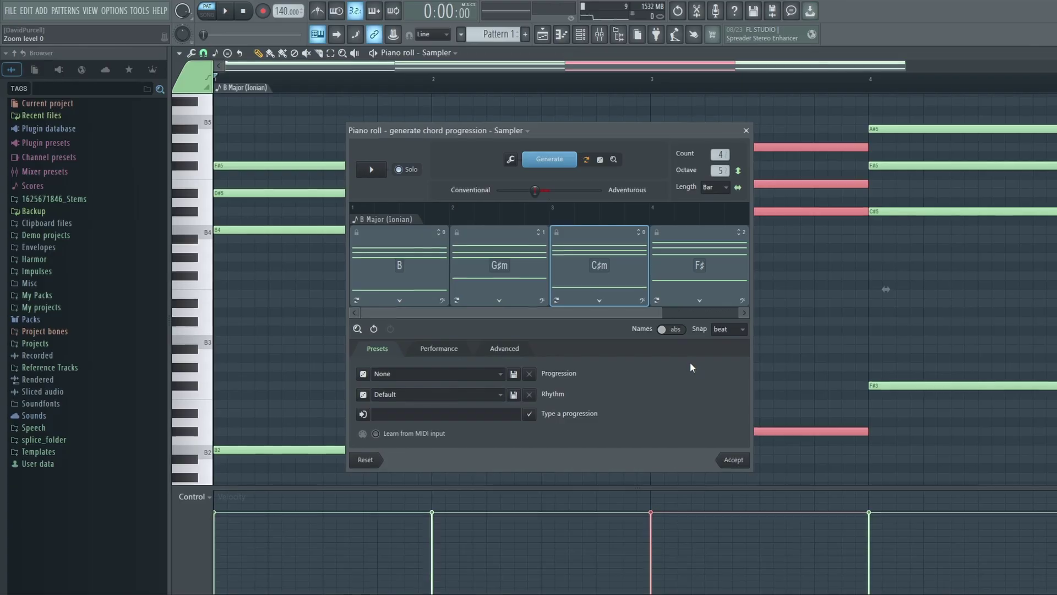
right_click(325, 237)
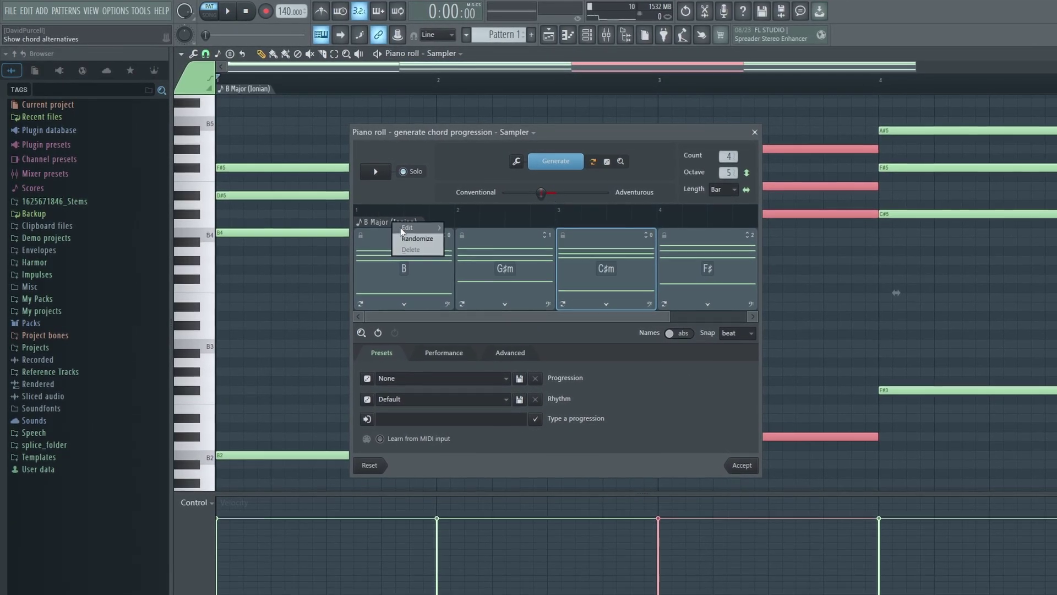
mouse_move(404, 228)
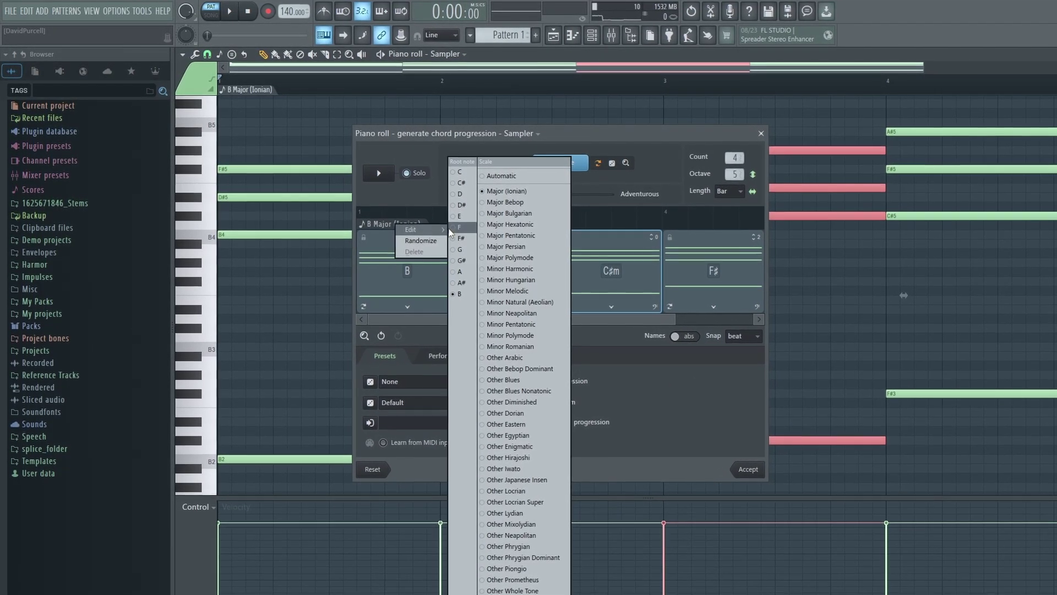
left_click(451, 227)
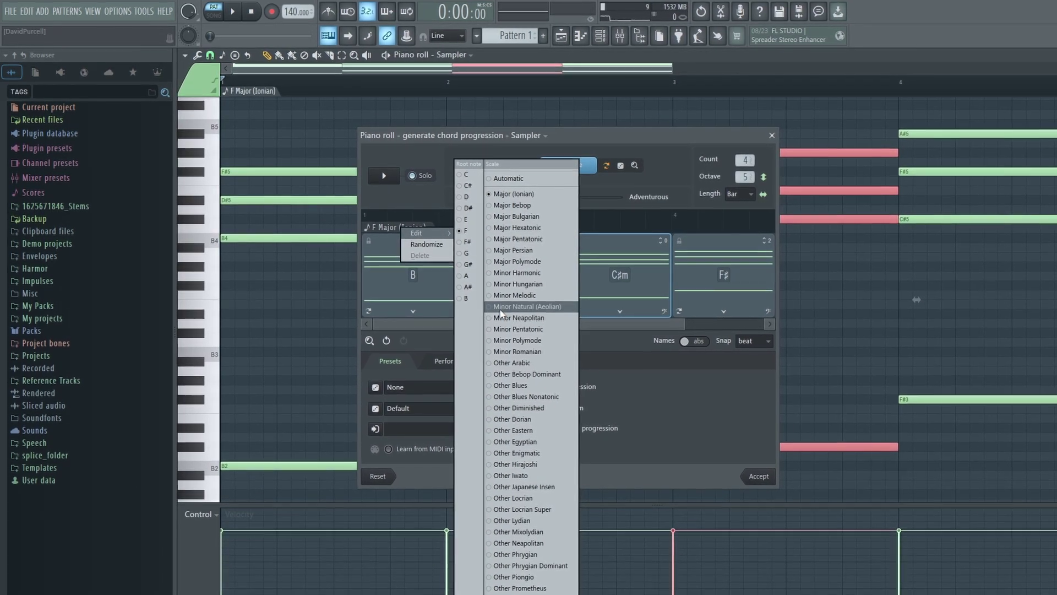
left_click(500, 306)
Generate chords, raise Adventurous, lock Fm, regenerate the rest and accept the progression.
left_click(583, 172)
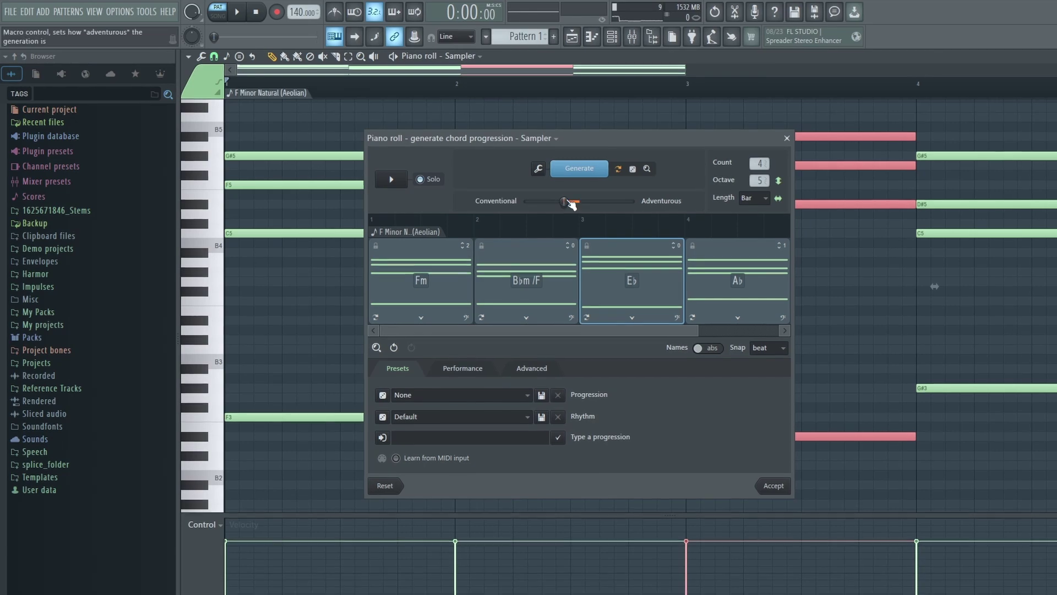
left_click_drag(570, 203, 599, 202)
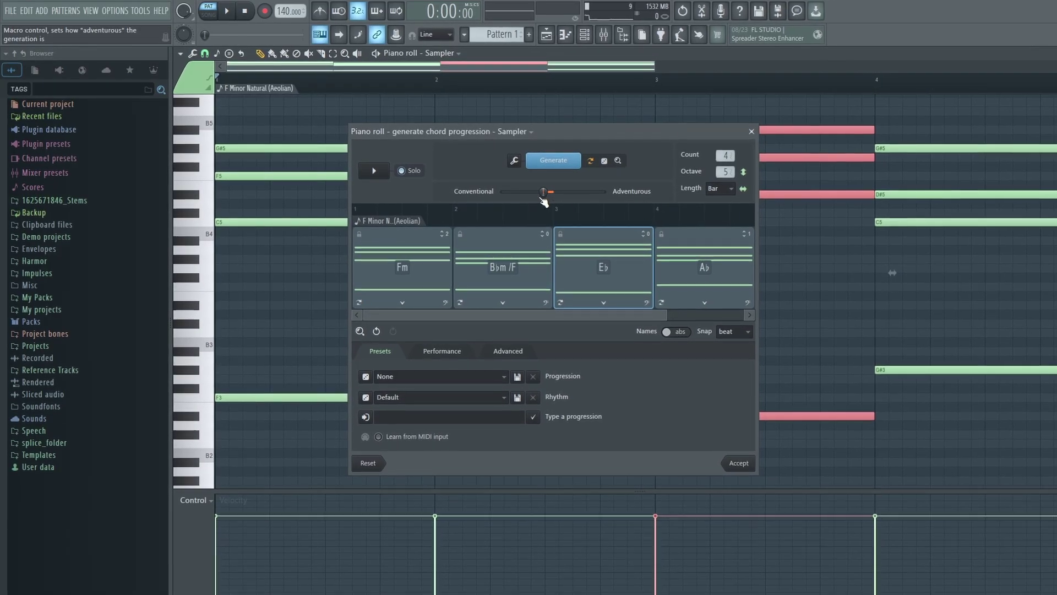
left_click(361, 235)
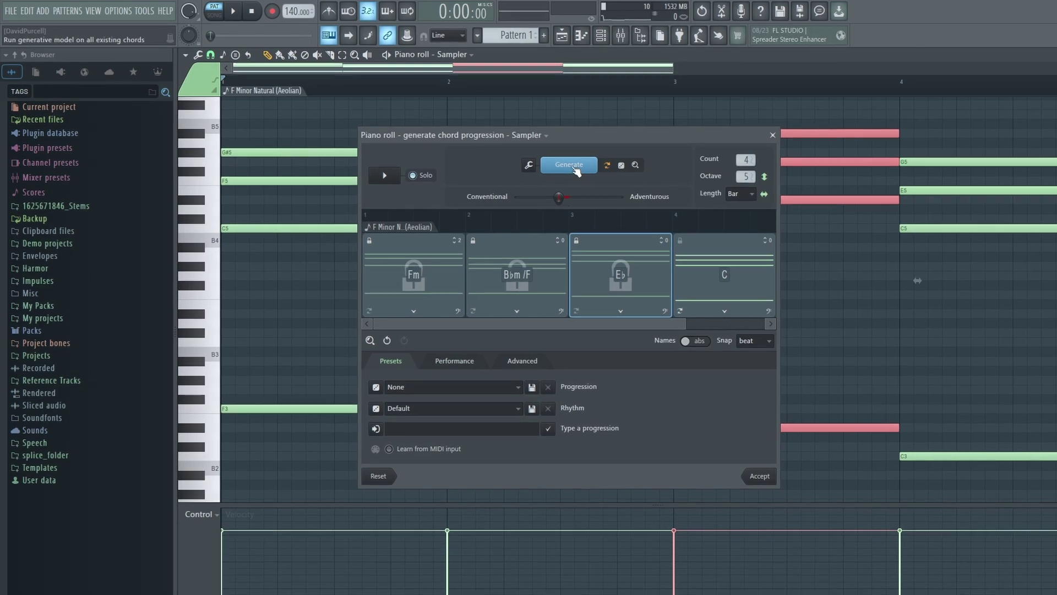
left_click(582, 173)
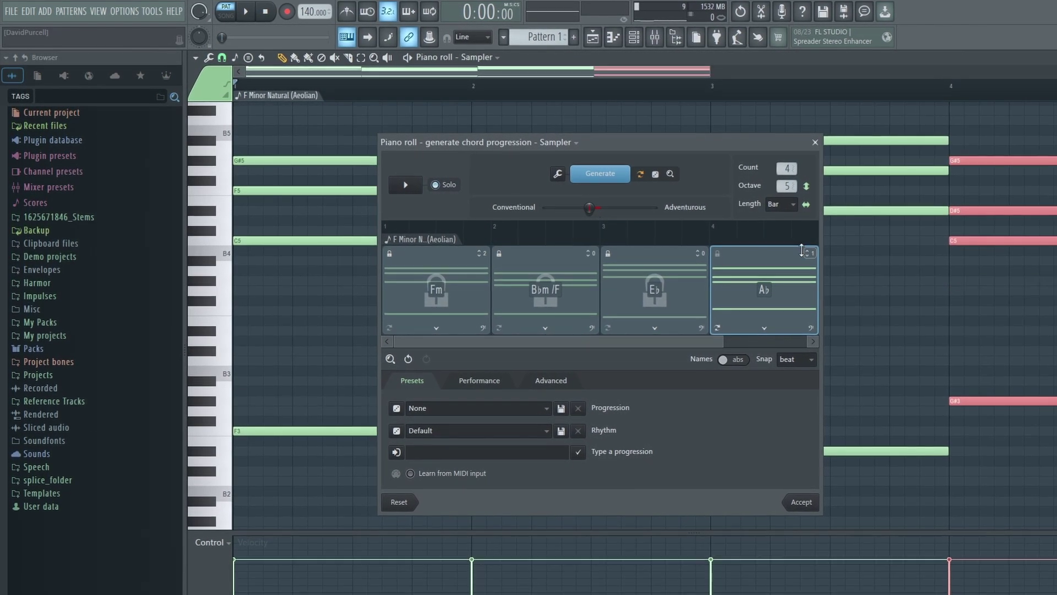
left_click(809, 506)
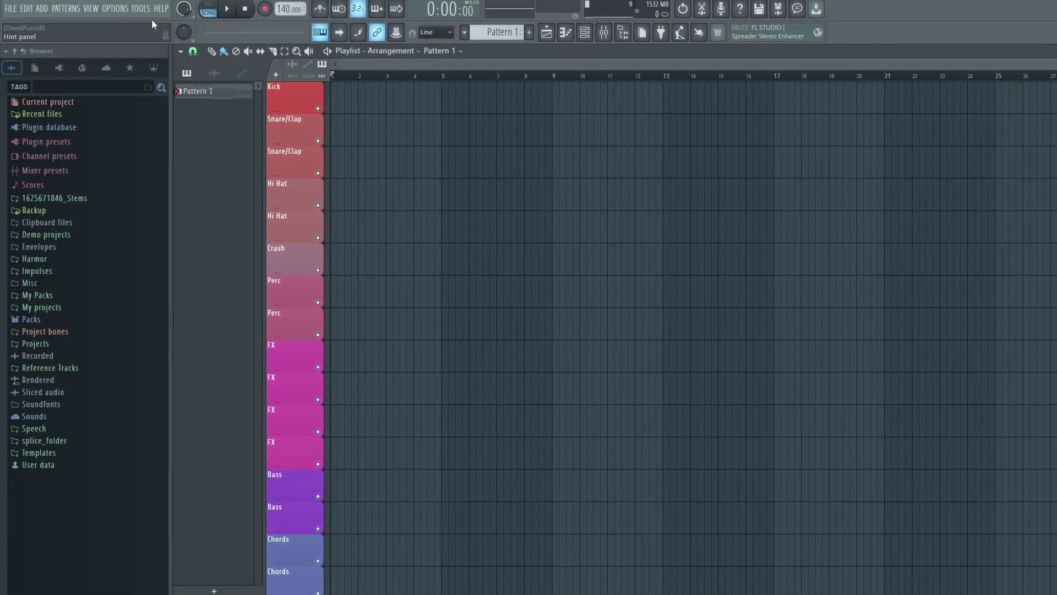
Keep help shown in a panel in General settings, then open the Playlist manual page with F1.
left_click(115, 10)
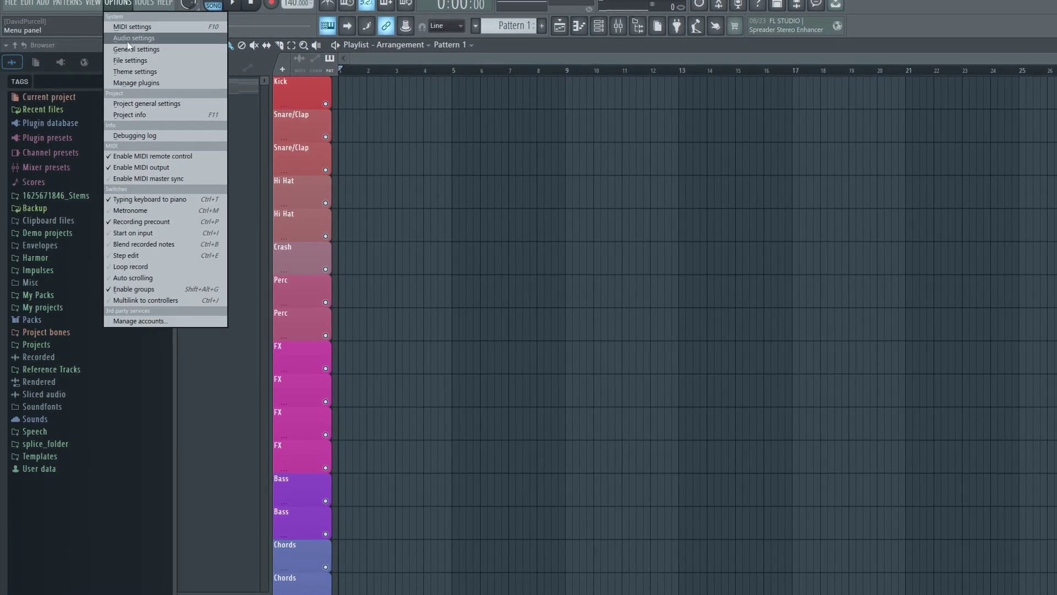
left_click(136, 50)
scroll(655, 336, "down", 6)
scroll(649, 356, "down", 4)
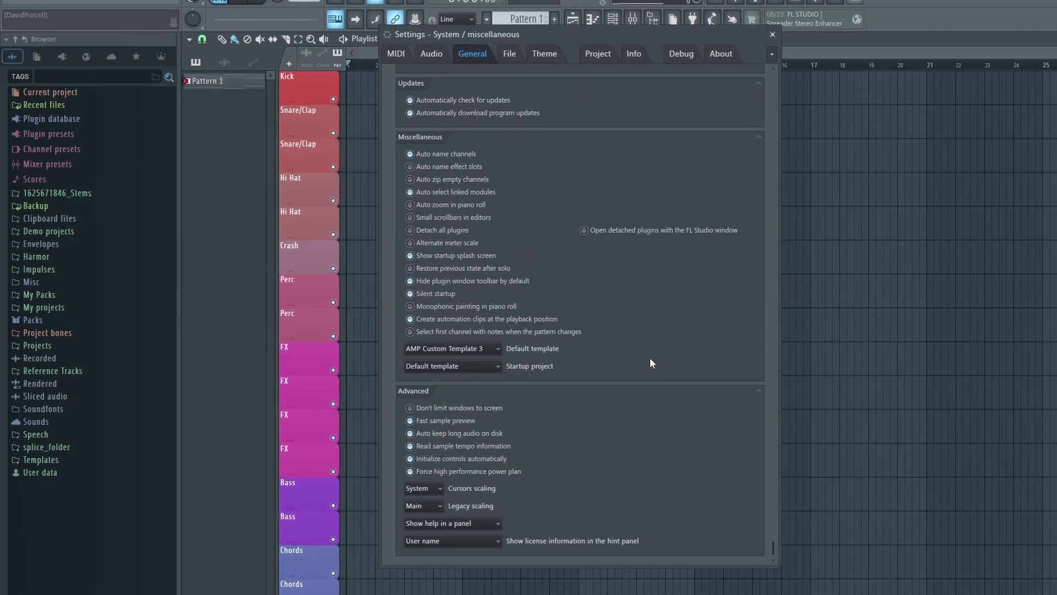
left_click(497, 527)
left_click(459, 548)
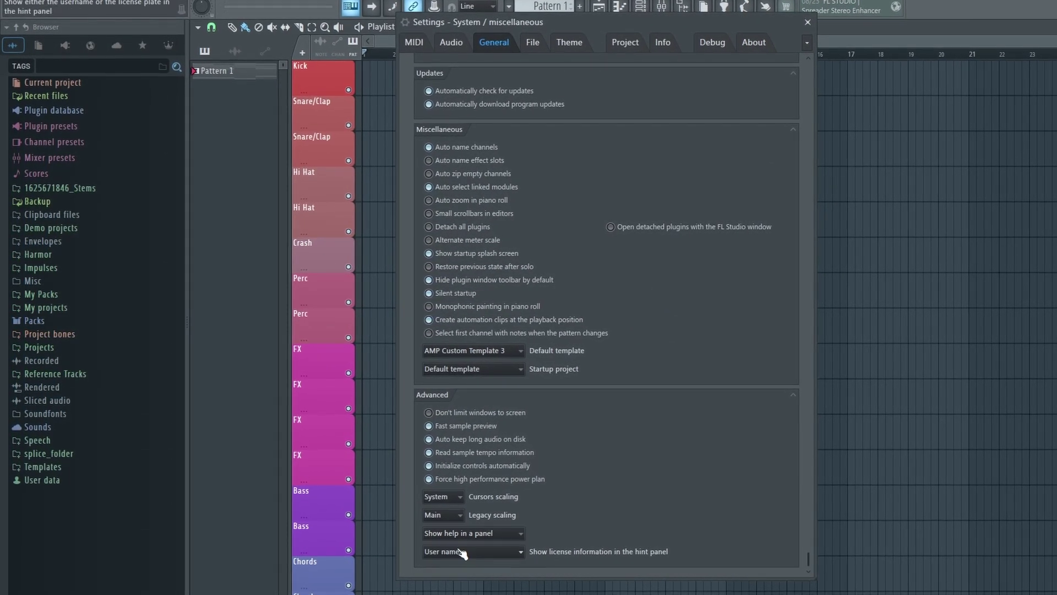
left_click(803, 24)
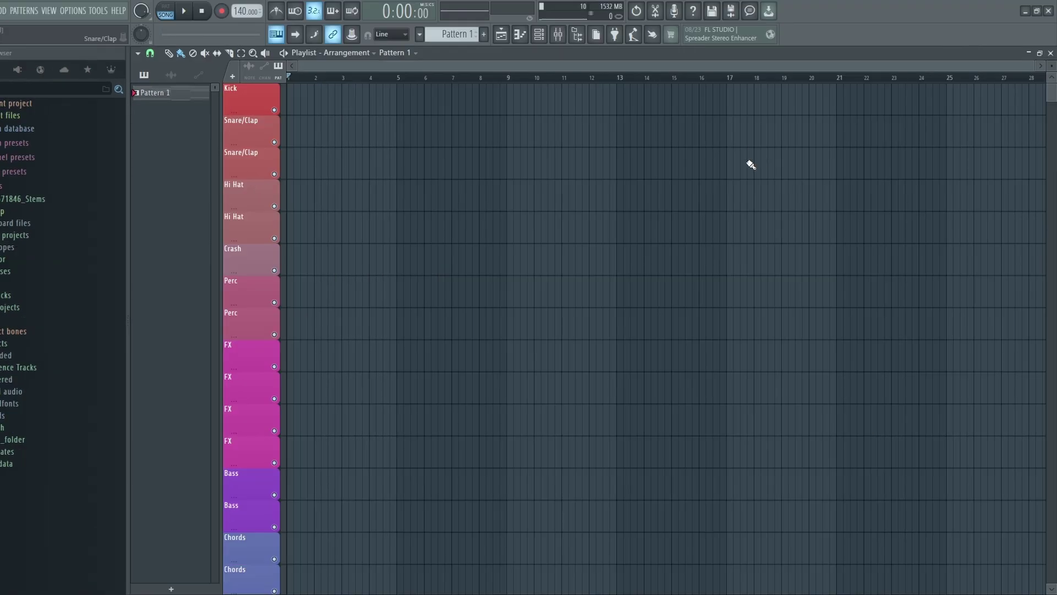
key("F1")
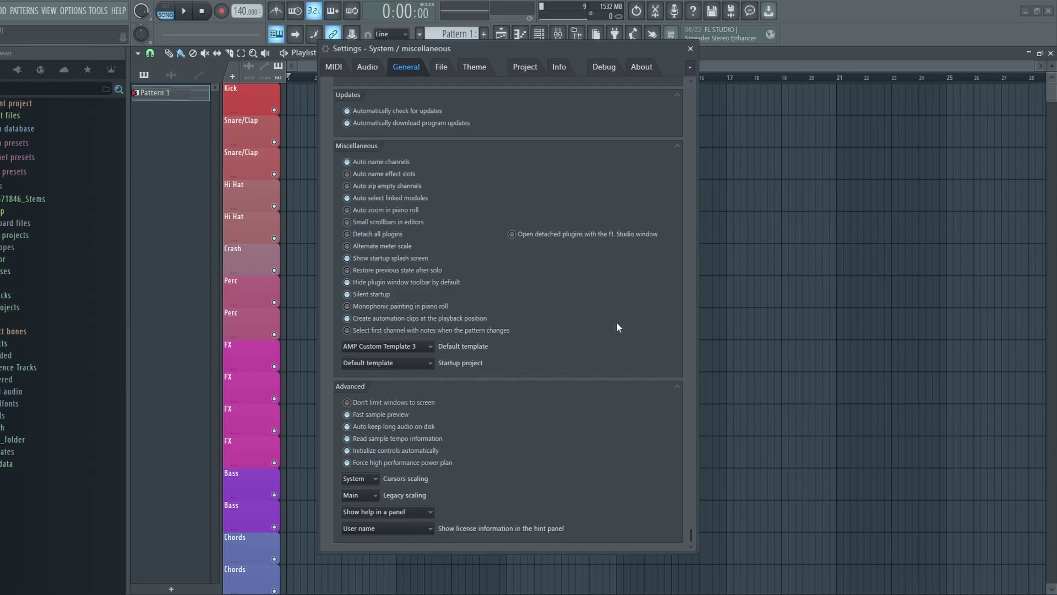
In Theme settings, edit the Waves colour gradient and adjust its 592Hz marker.
scroll(611, 439, "up", 15)
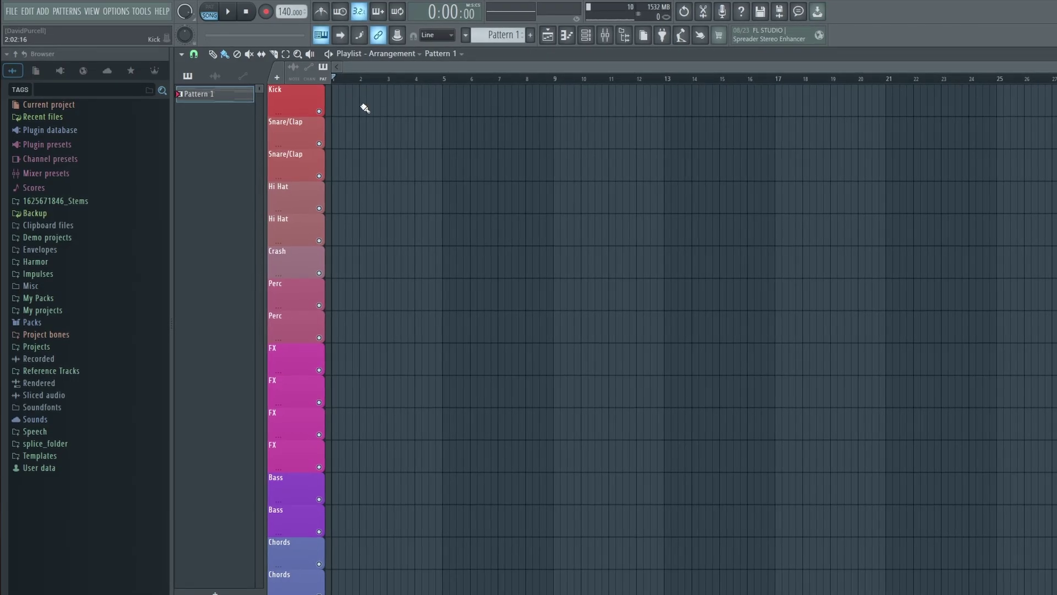
left_click(102, 11)
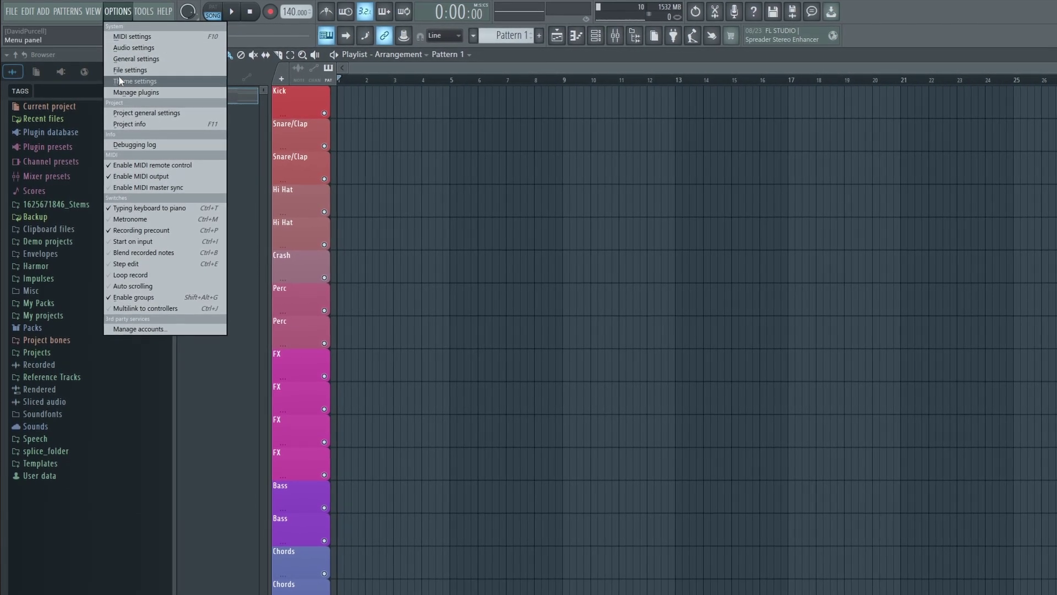
left_click(134, 81)
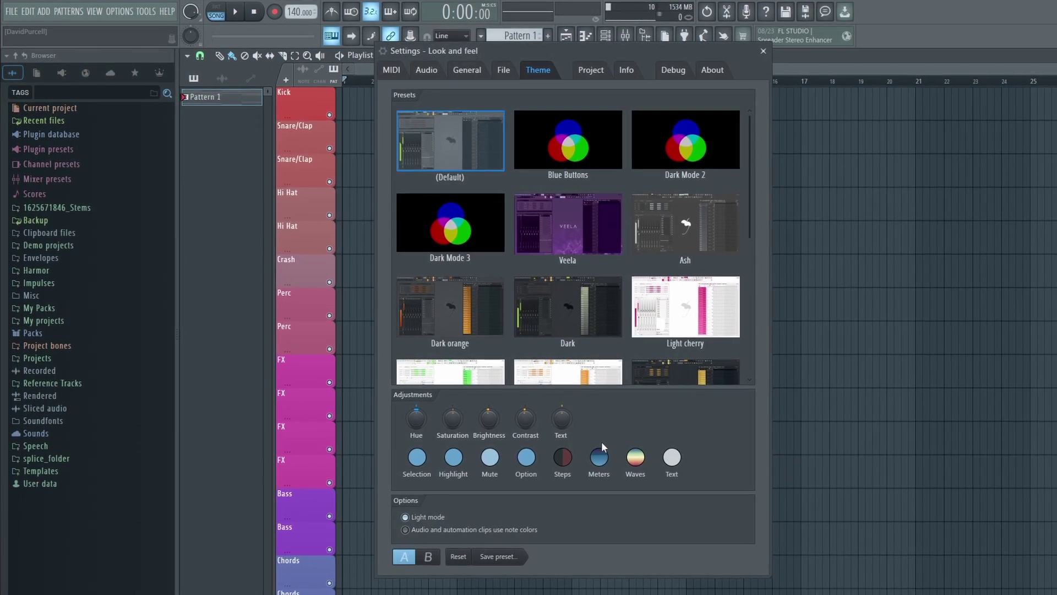
left_click(633, 455)
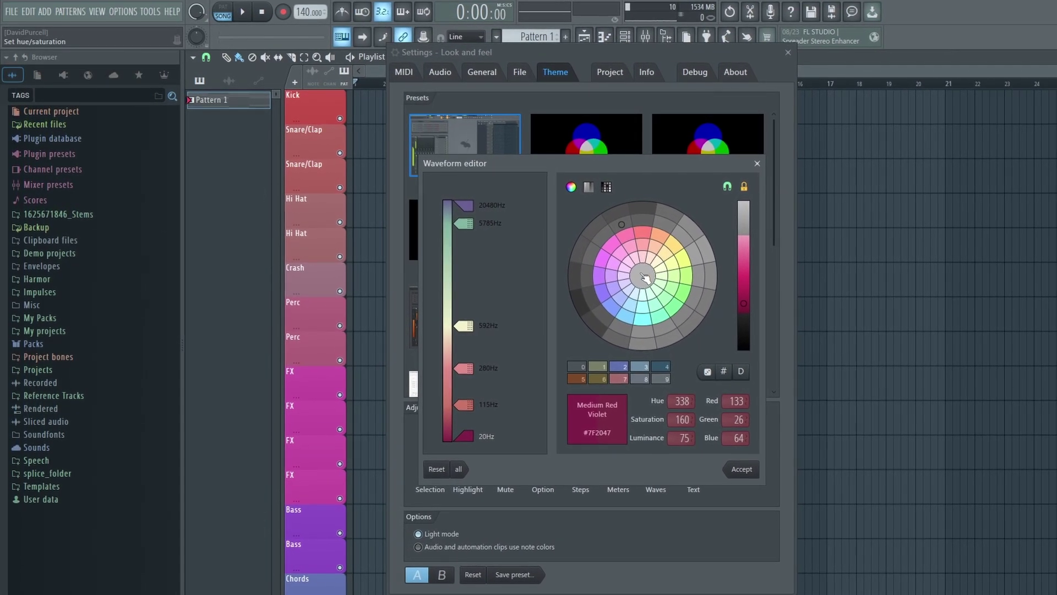
left_click_drag(454, 323, 453, 317)
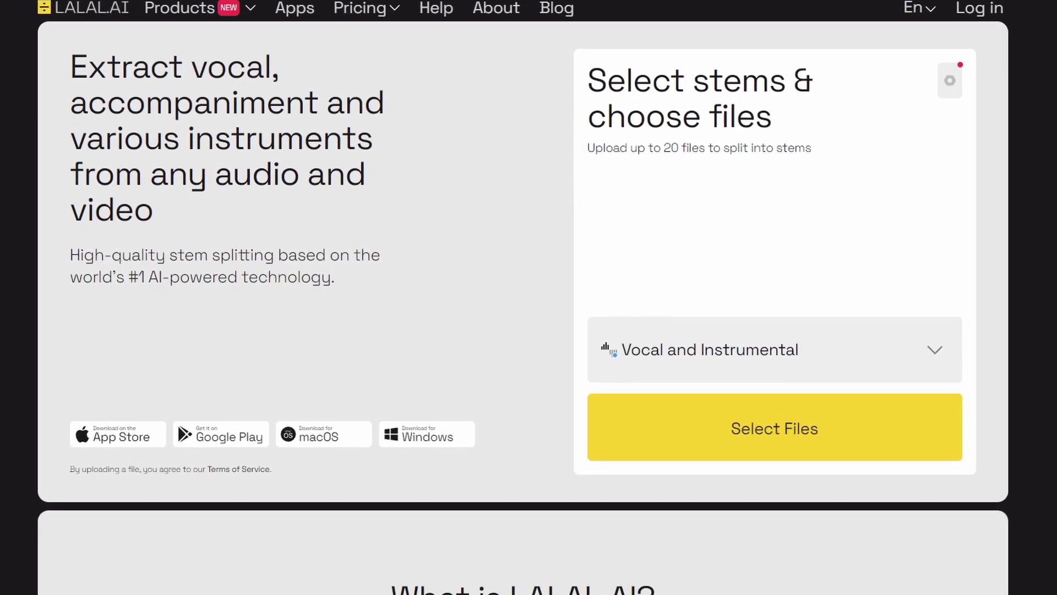
Scroll down the LALAL.AI page to the Lite, Pro and Plus package pricing.
scroll(529, 297, "down", 15)
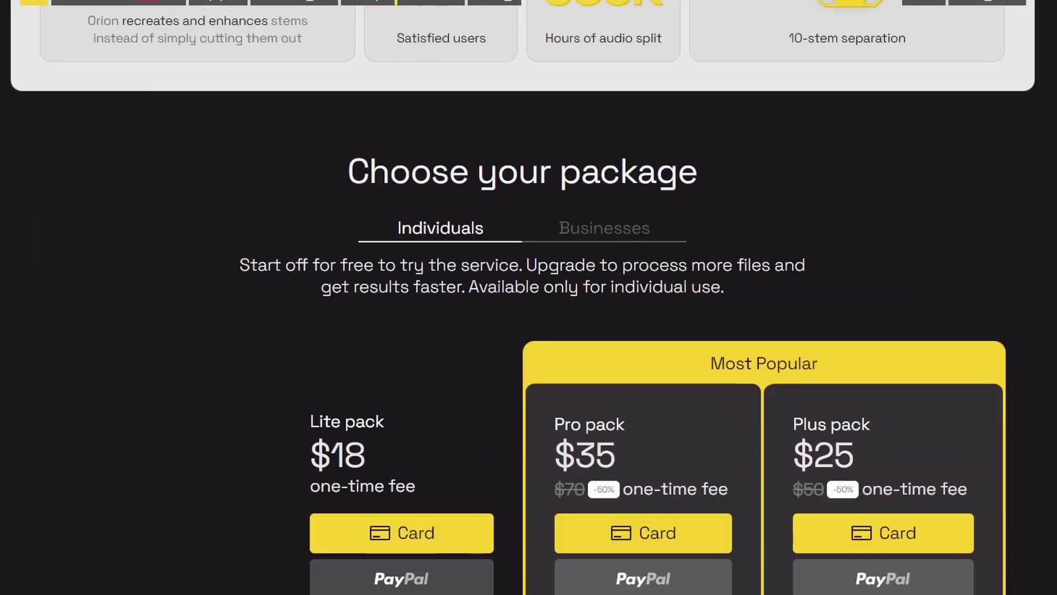
scroll(529, 297, "down", 6)
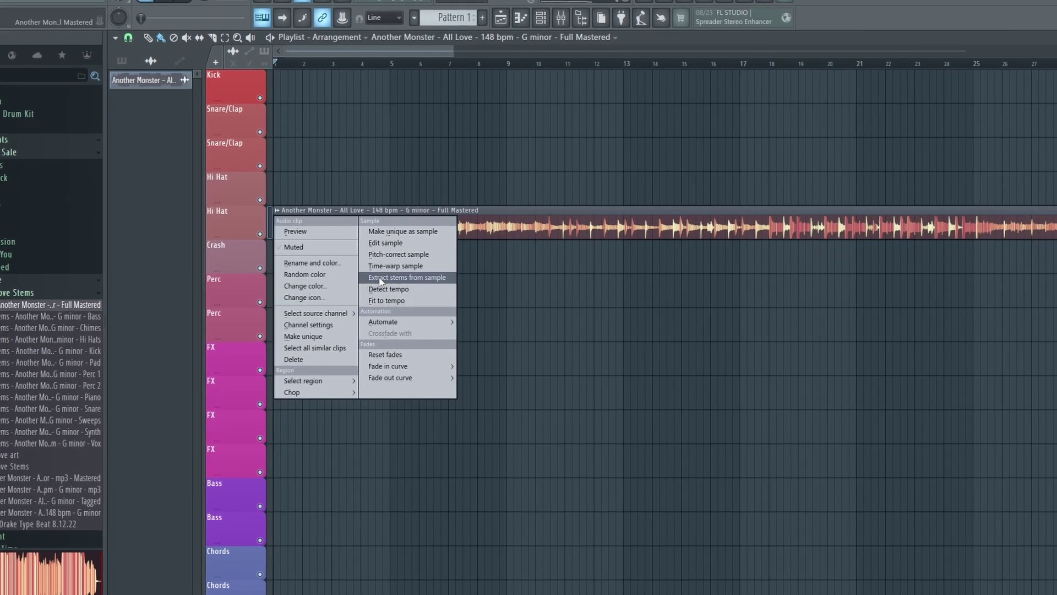
Extract stems from the Another Monster song clip into new tracks below it.
left_click(380, 278)
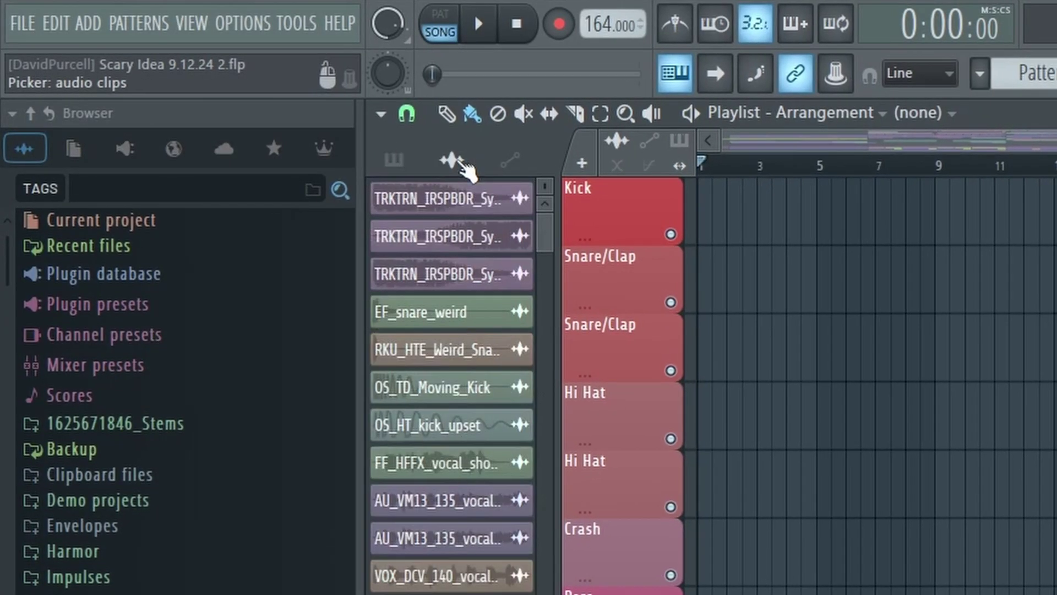
Select the second clip on all six stem tracks and make them unique with Ctrl+Shift+V.
left_click(419, 162)
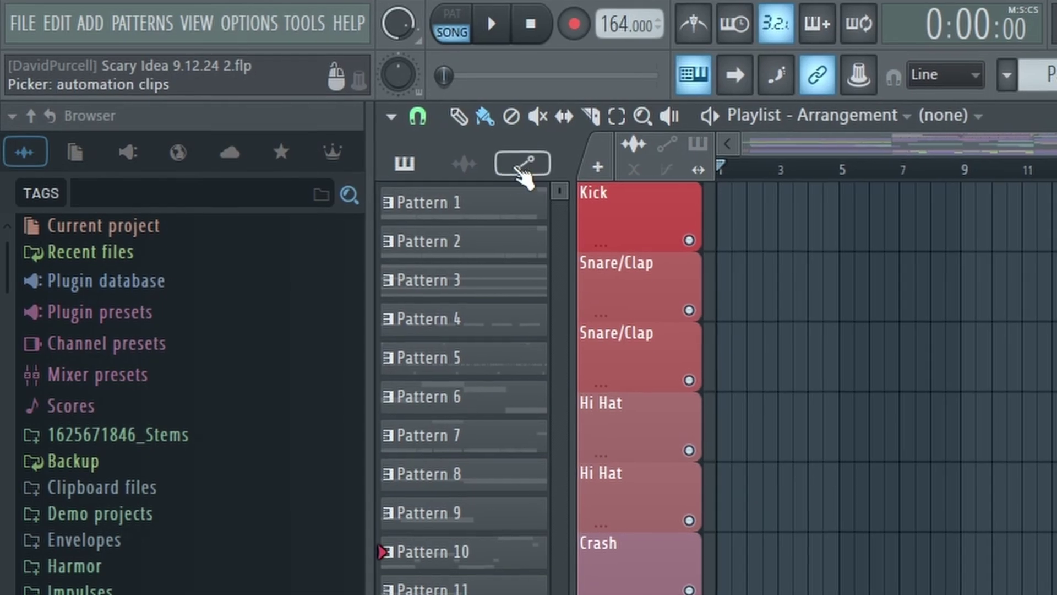
left_click(516, 161)
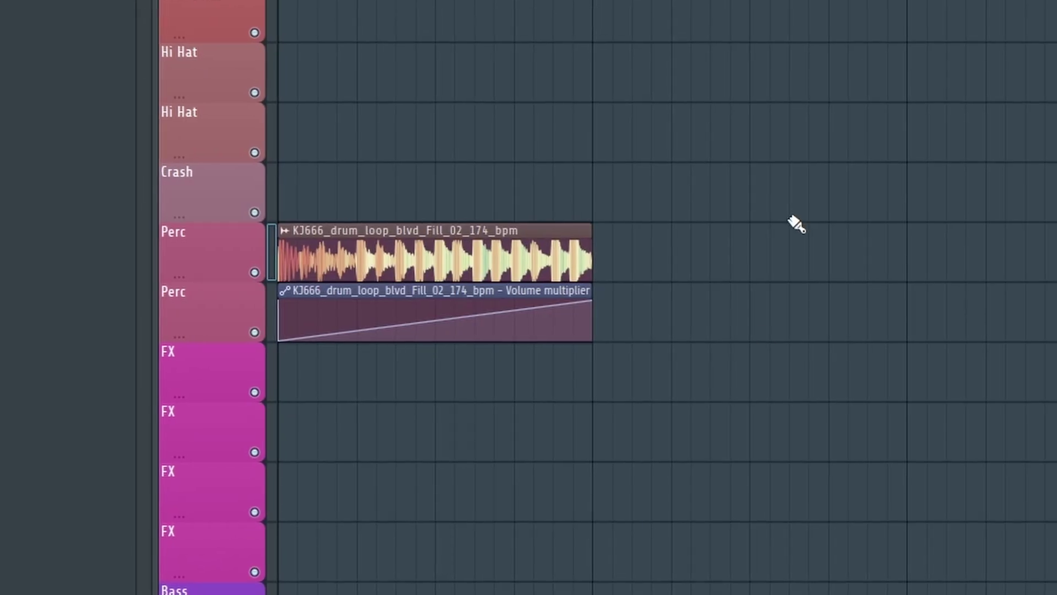
left_click_drag(760, 163, 353, 449)
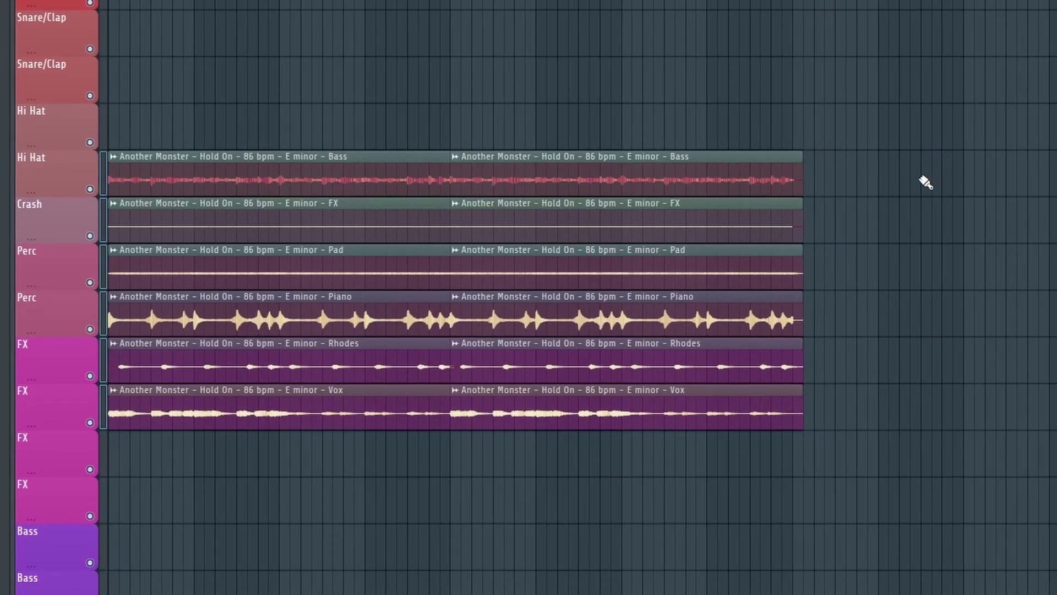
left_click_drag(976, 105, 558, 474)
key("ctrl+shift+v")
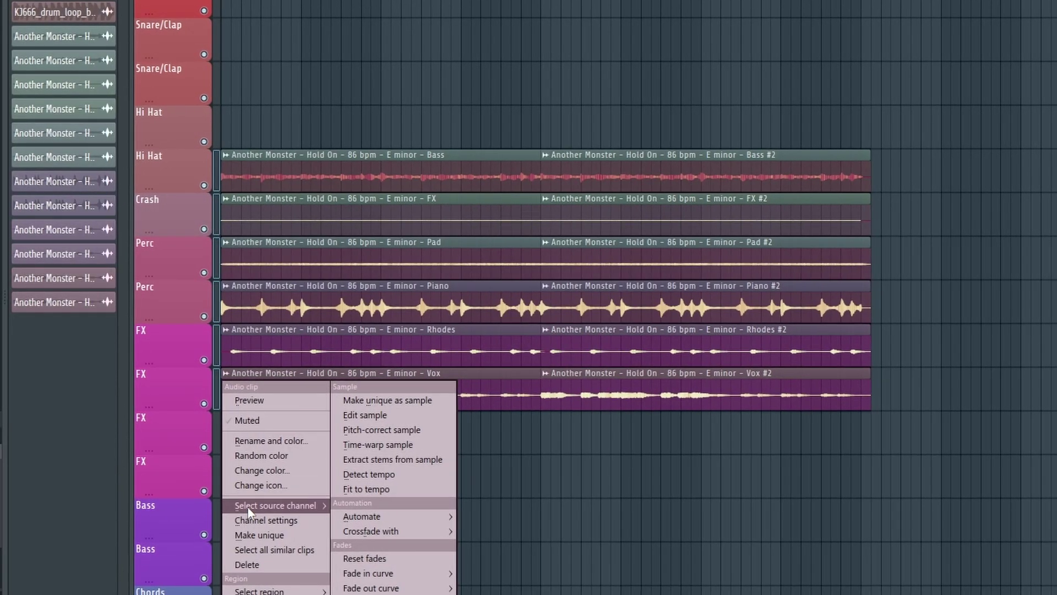
Locate the Vox clip's source file on disk from its sample settings.
left_click(255, 532)
right_click(236, 312)
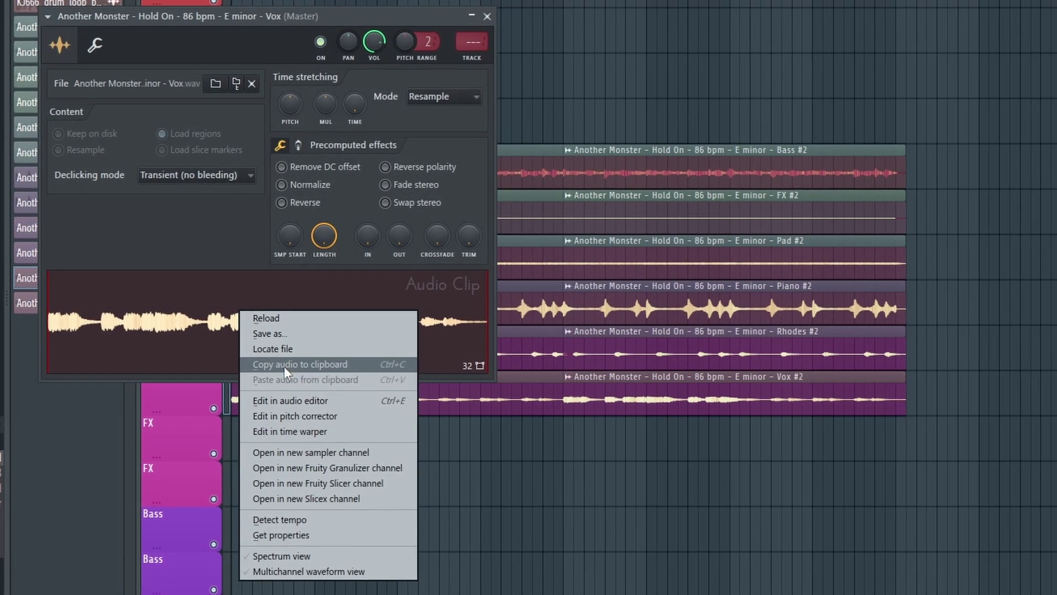
left_click(287, 348)
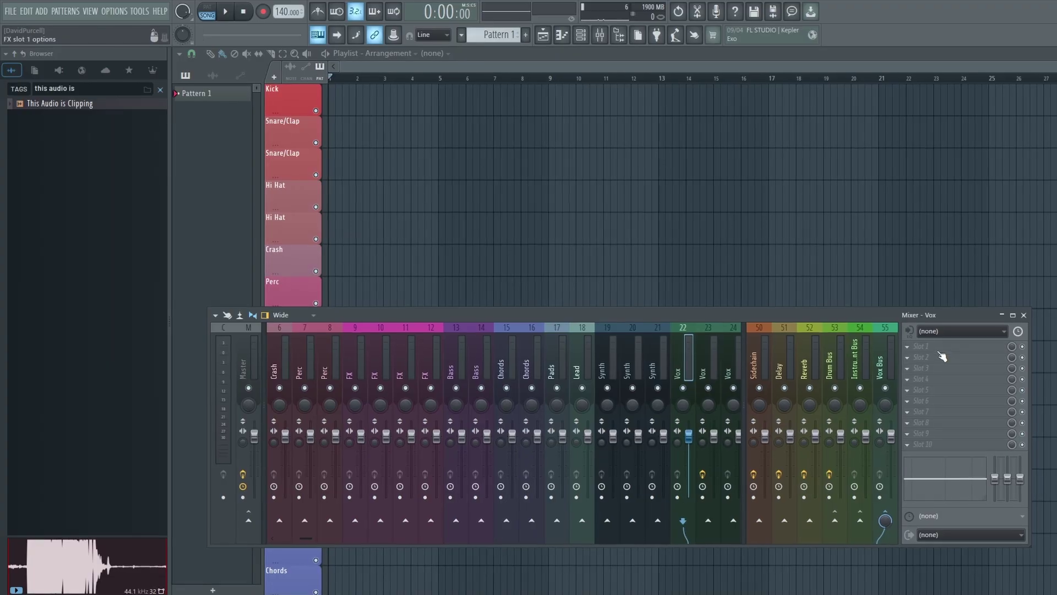
Load Edison onto a Vox mixer slot and drop the clipping vocal file into it.
left_click(940, 348)
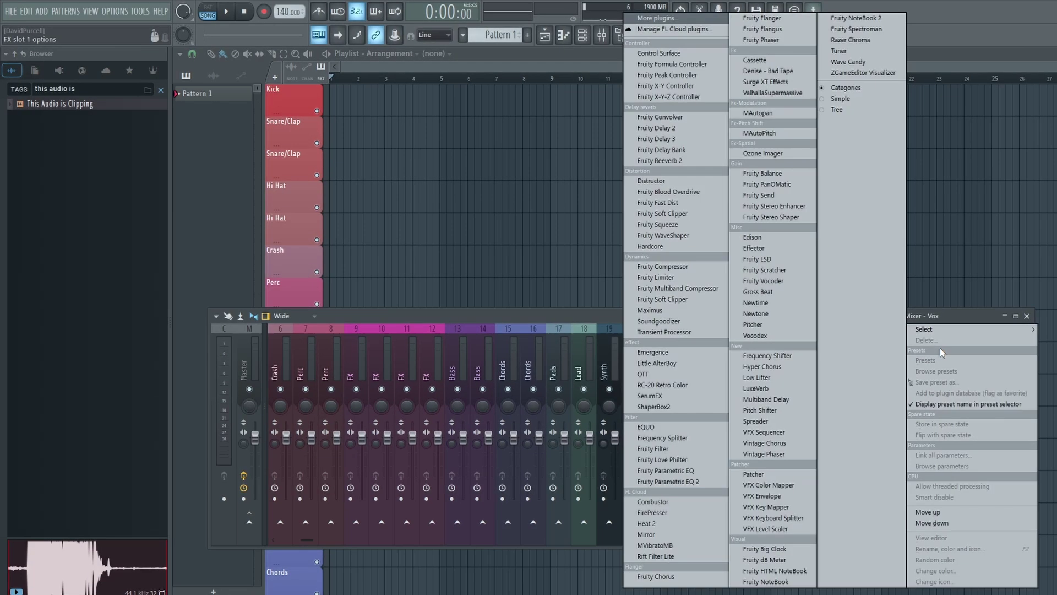
left_click(777, 242)
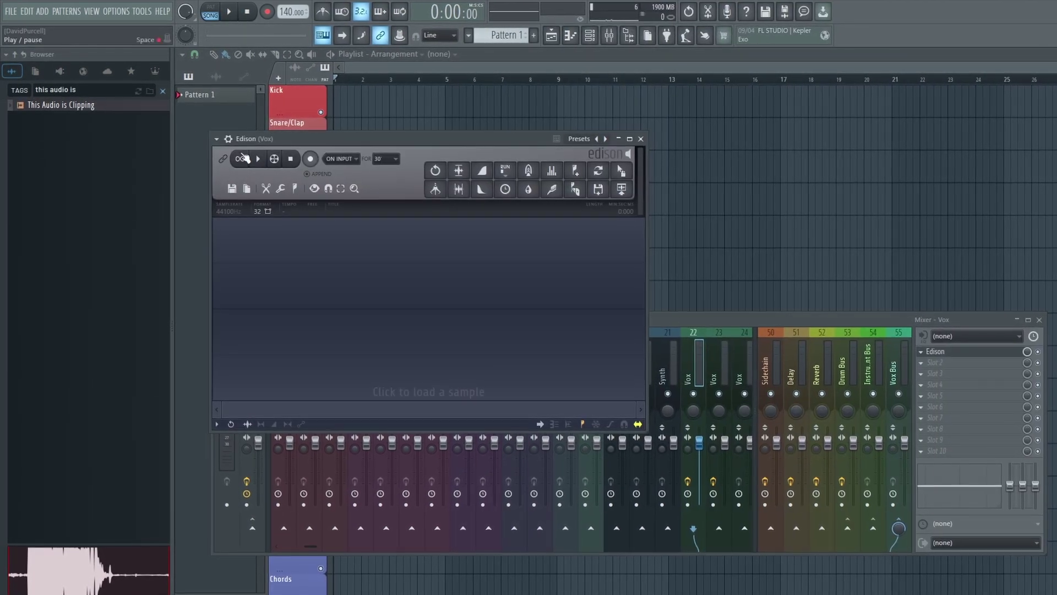
left_click_drag(219, 192, 237, 231)
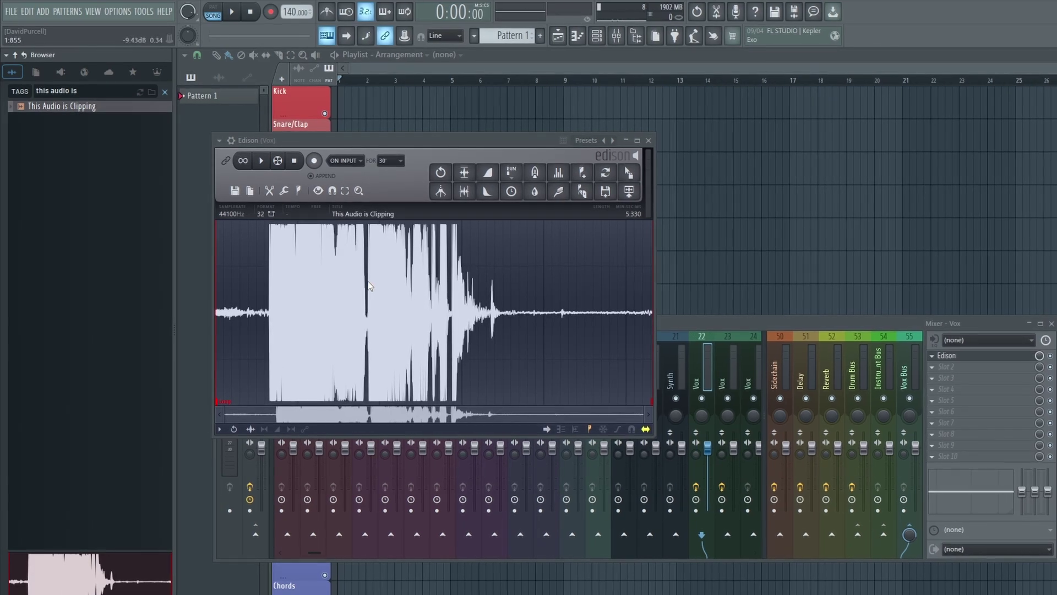
Declip the vocal with the Clean up Declipper at a lower threshold in Vocal mode.
left_click(562, 195)
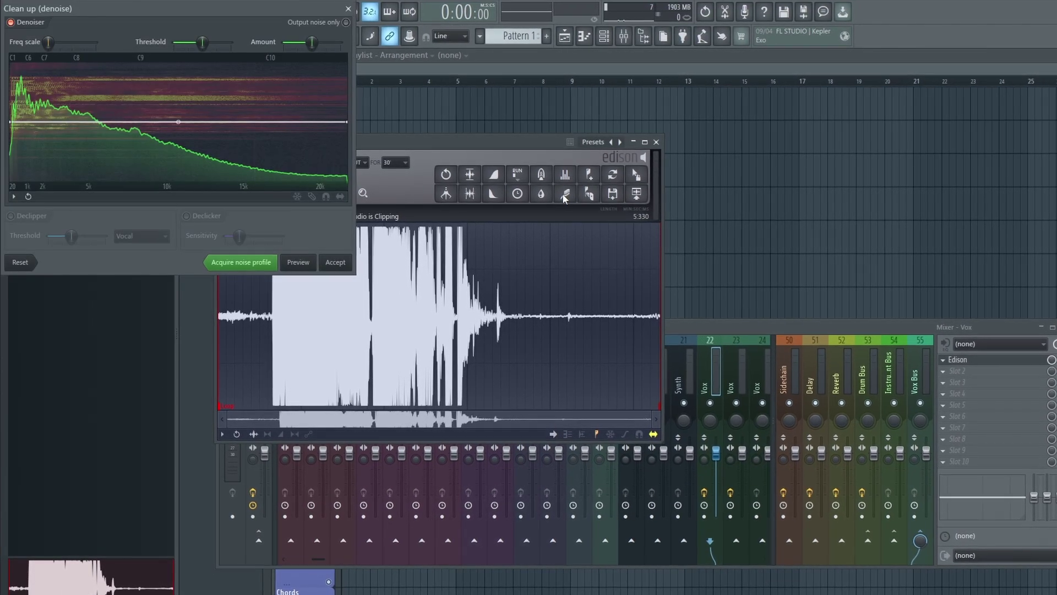
left_click(13, 218)
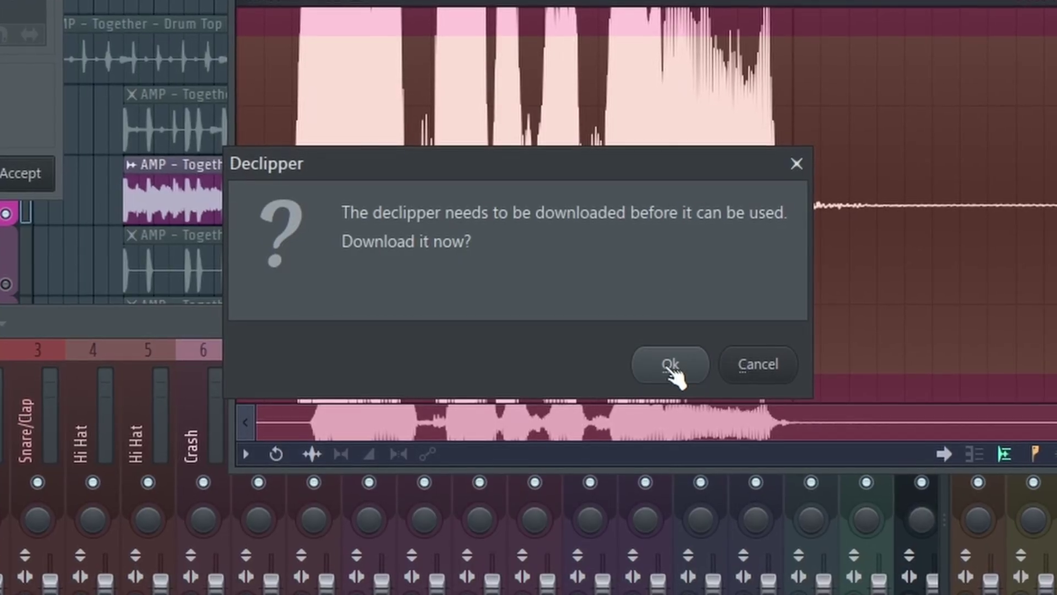
left_click(669, 365)
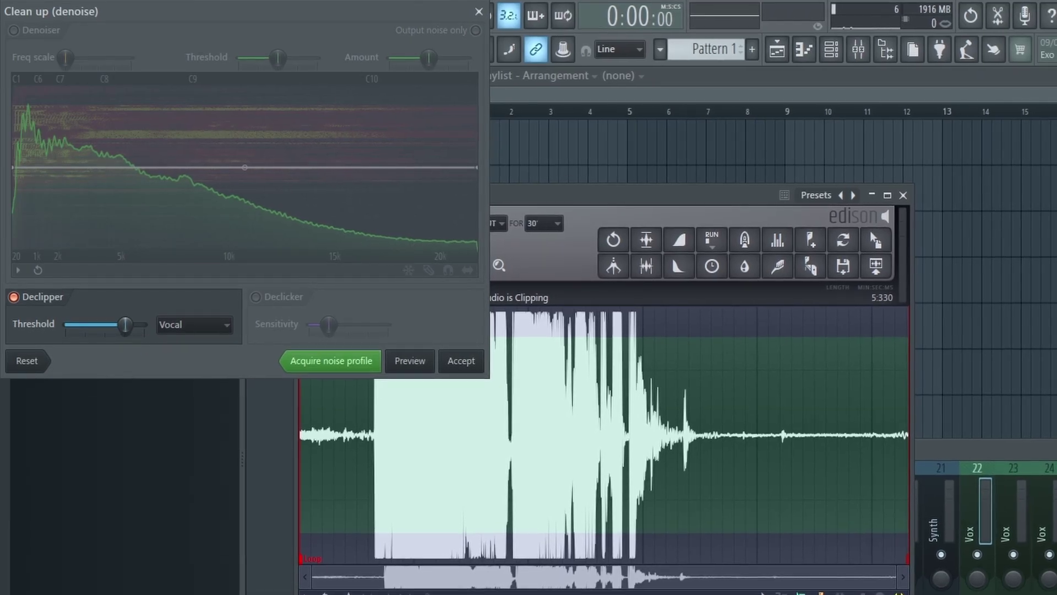
left_click_drag(124, 326, 116, 326)
left_click(209, 325)
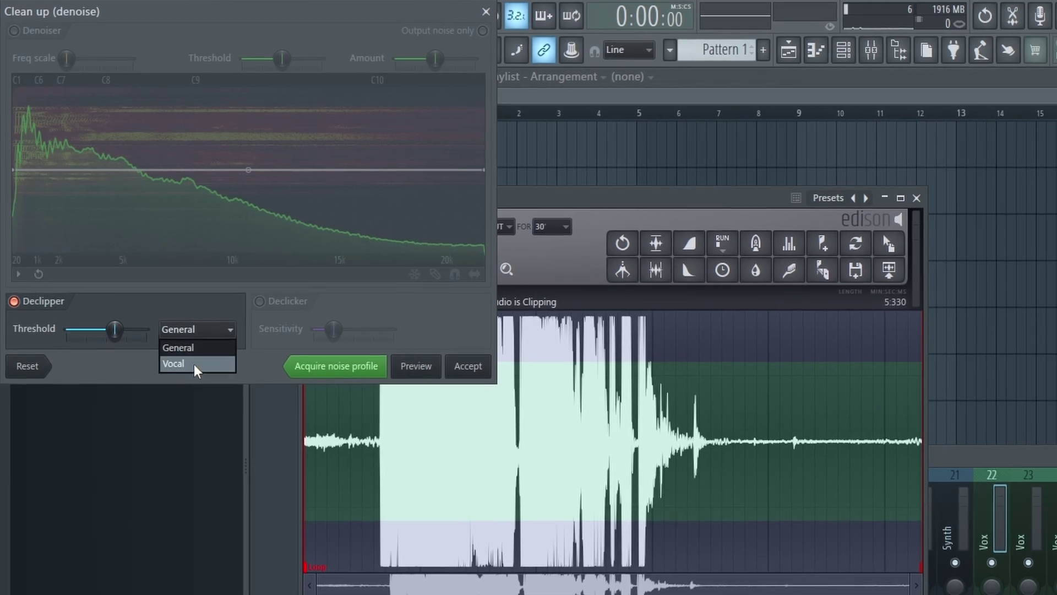
left_click(194, 365)
left_click(472, 369)
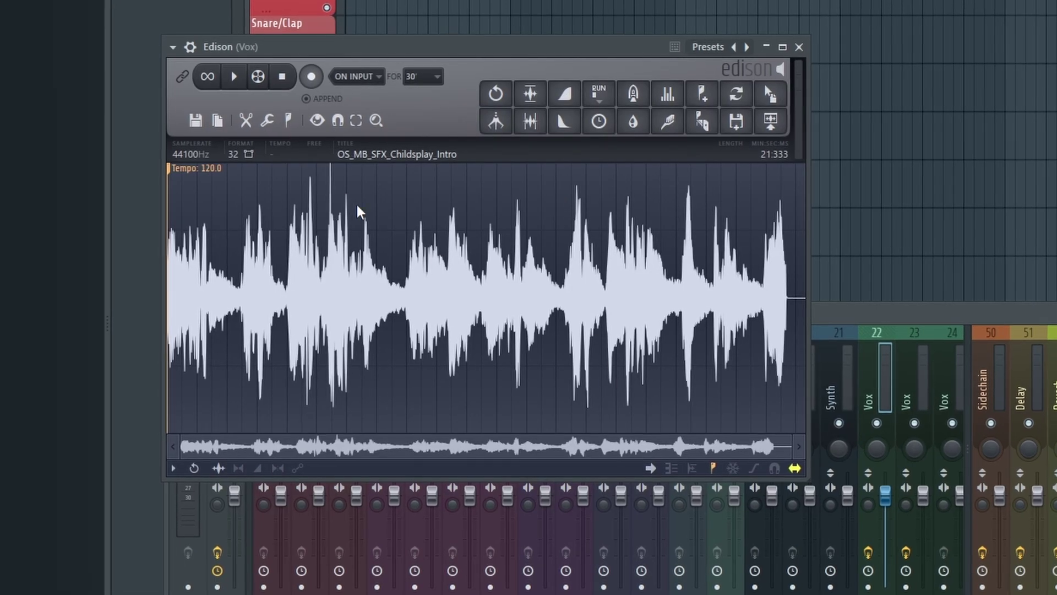
Open Edison's Vocal denoise/isolator tool for the Childsplay intro sample.
left_click(267, 122)
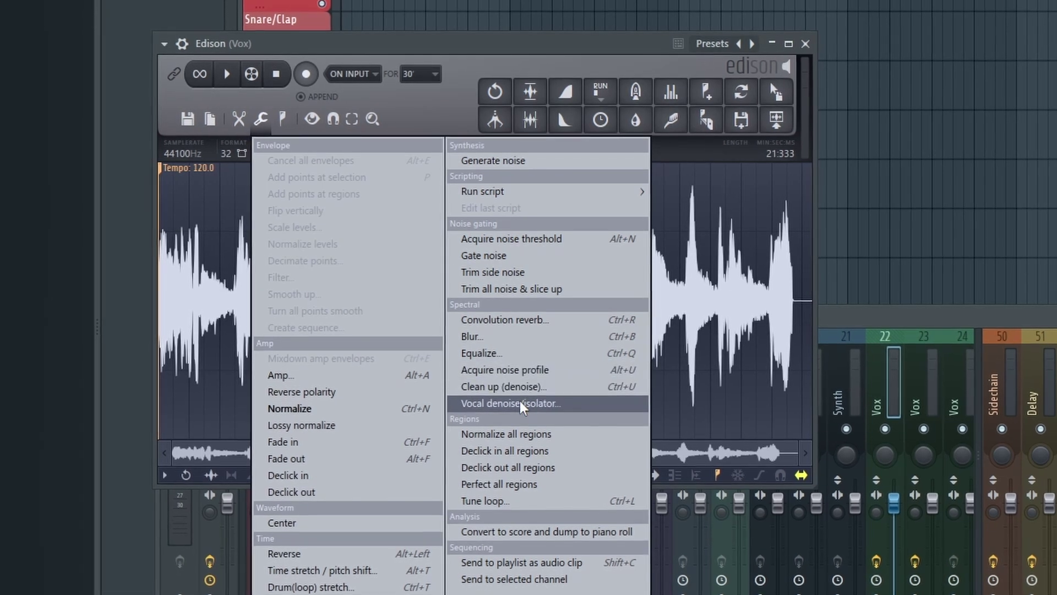
left_click(519, 403)
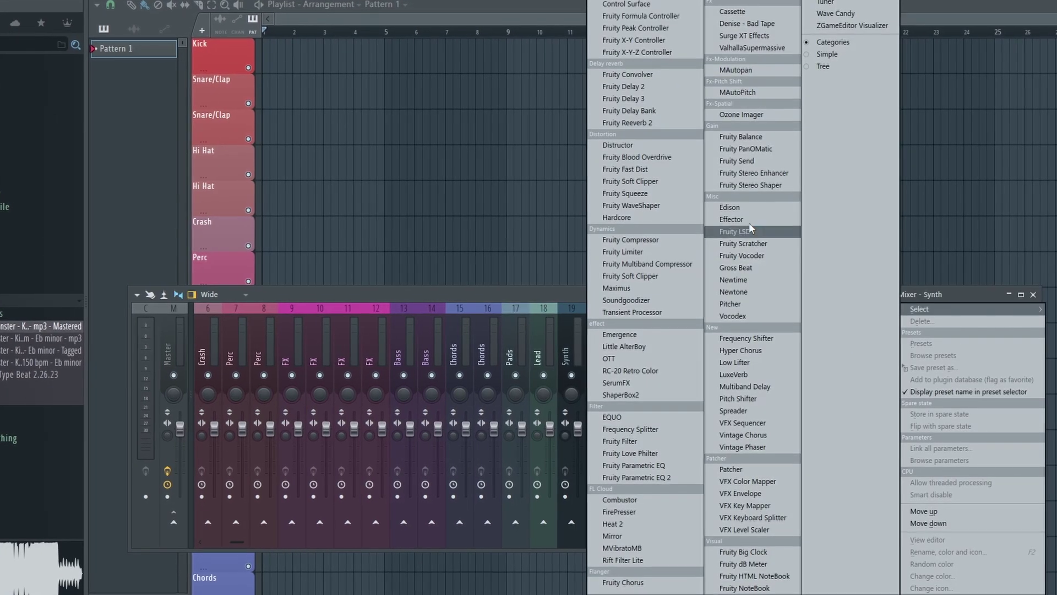
Load the new effect into an empty slot on the Synth mixer track.
left_click(750, 183)
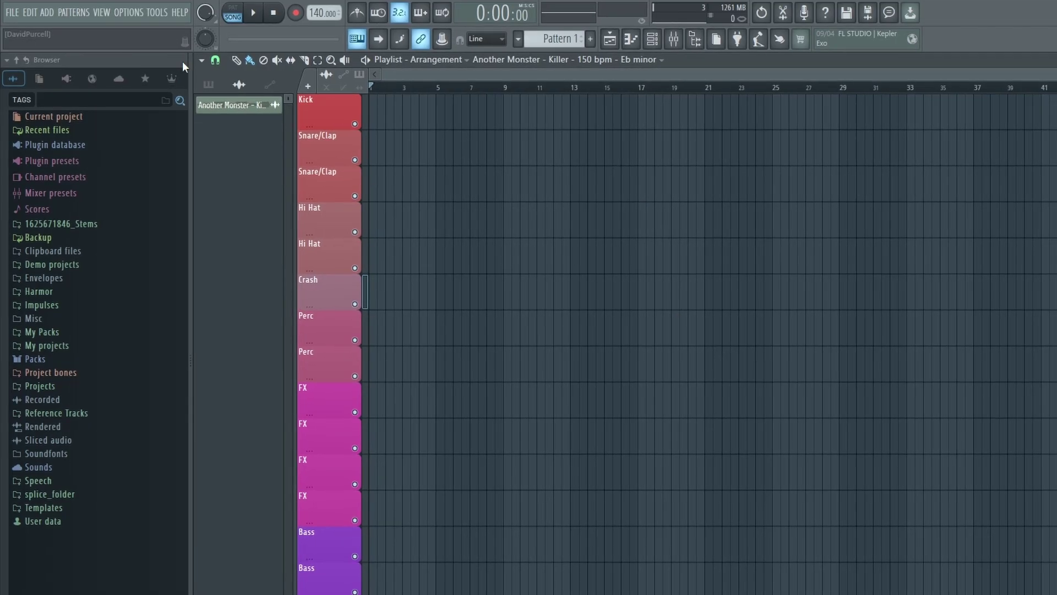
In General settings, set 'Show license information in the hint panel' to License plate.
left_click(124, 12)
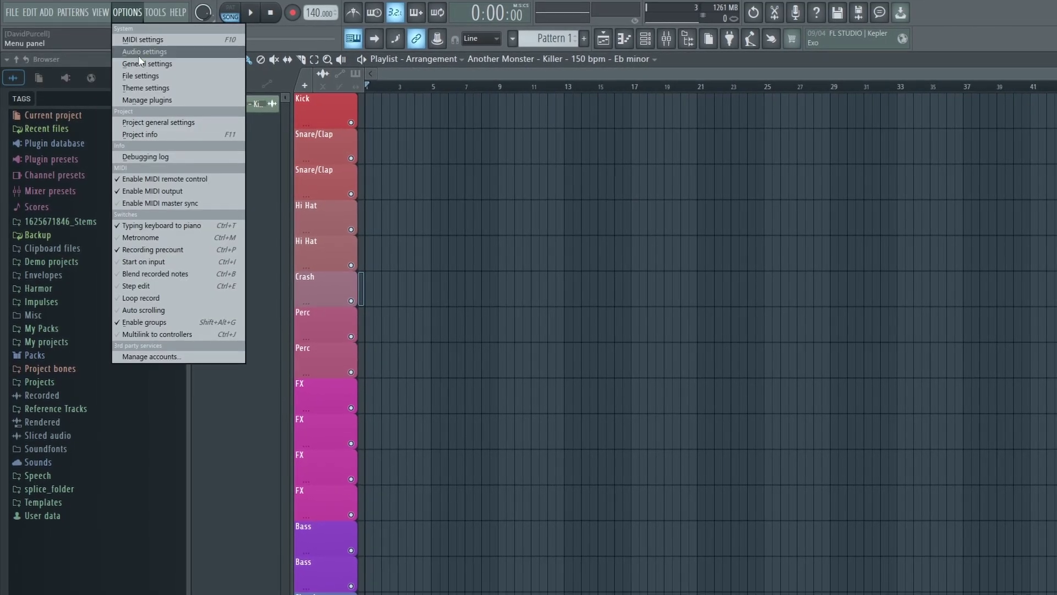
left_click(139, 64)
scroll(682, 203, "down", 12)
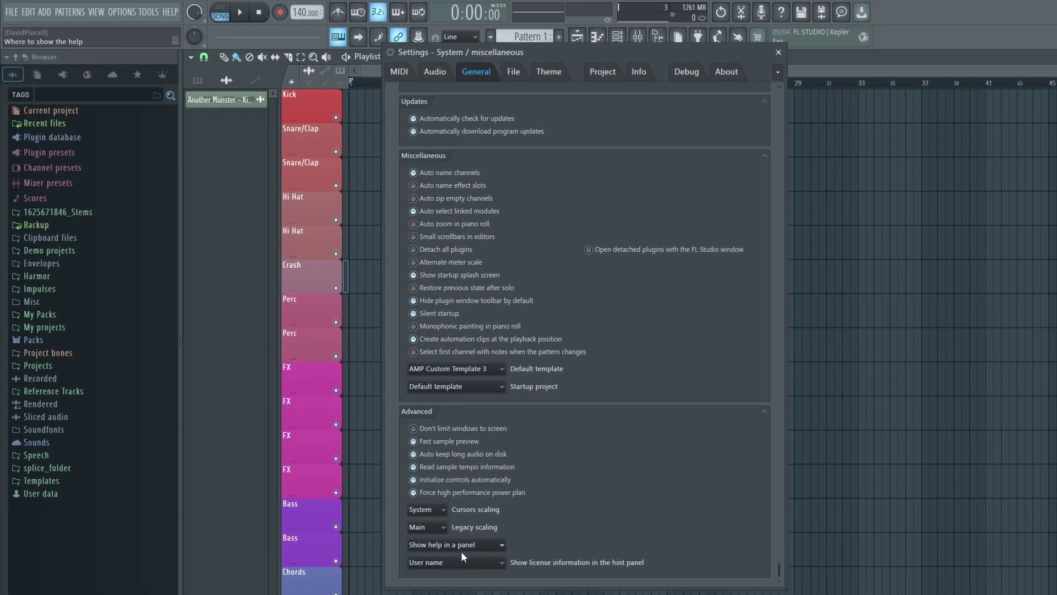
left_click(448, 567)
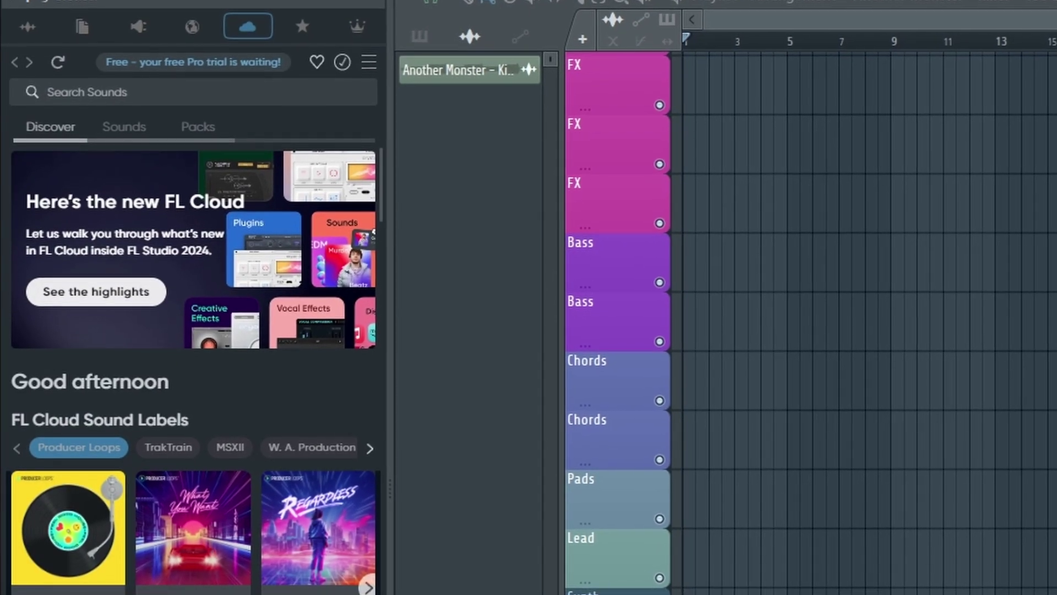
Browse the FL Cloud Sounds library, scrolling through the sample waveform previews.
left_click(121, 117)
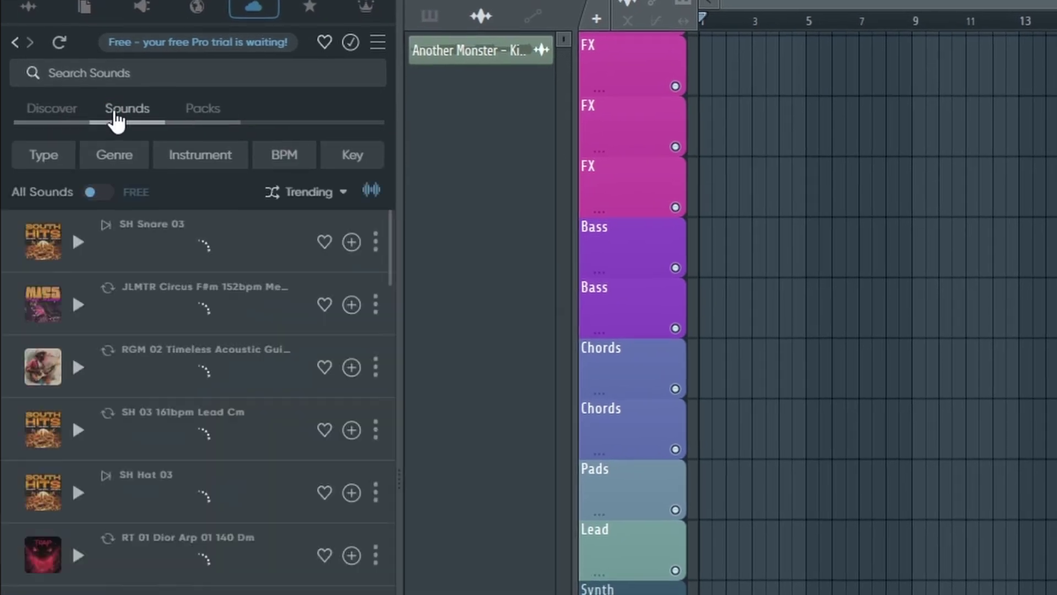
scroll(248, 440, "down", 2)
scroll(252, 439, "down", 8)
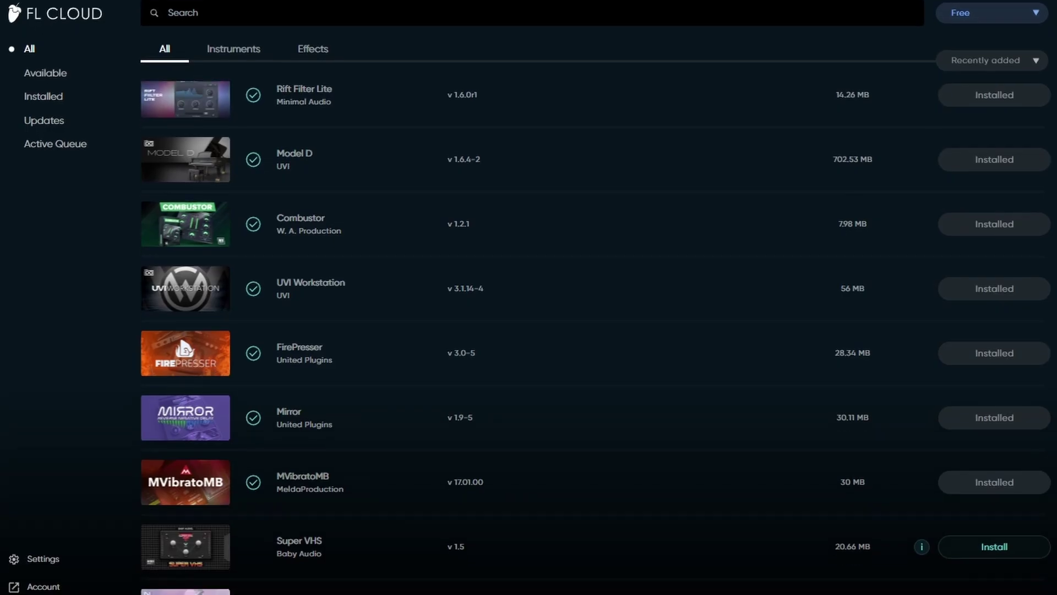
scroll(595, 331, "down", 3)
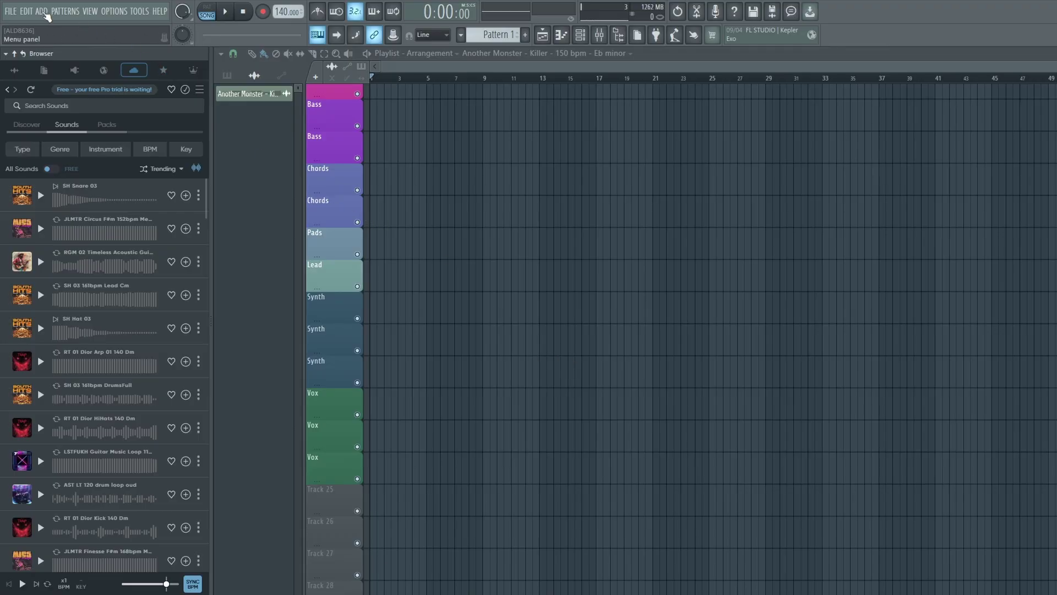
left_click(42, 11)
Open the FL Cloud Plugins manager from ADD and start the free FL Cloud Pro trial.
left_click(58, 47)
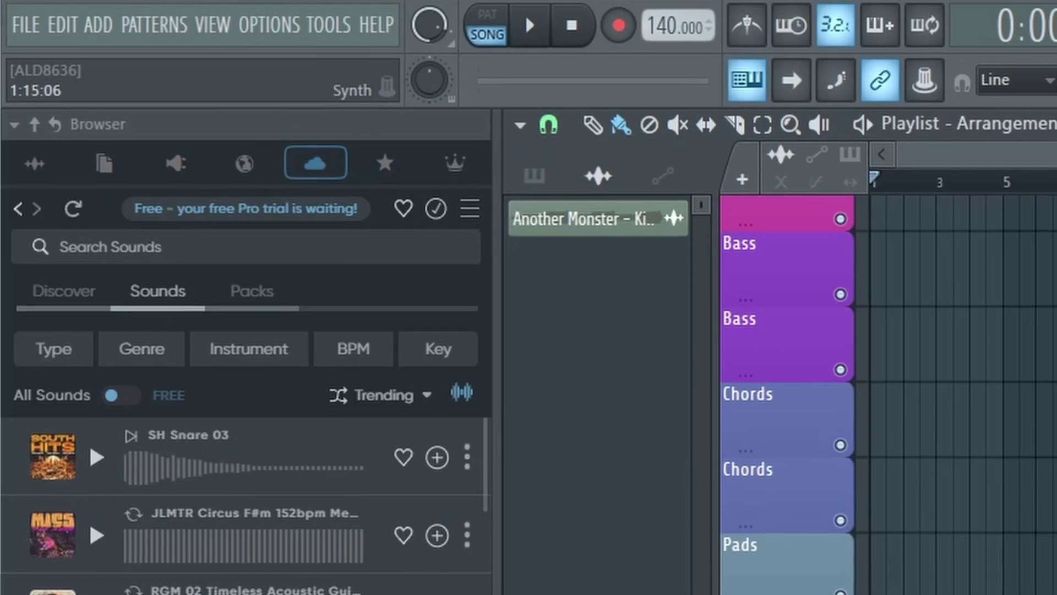
left_click(220, 217)
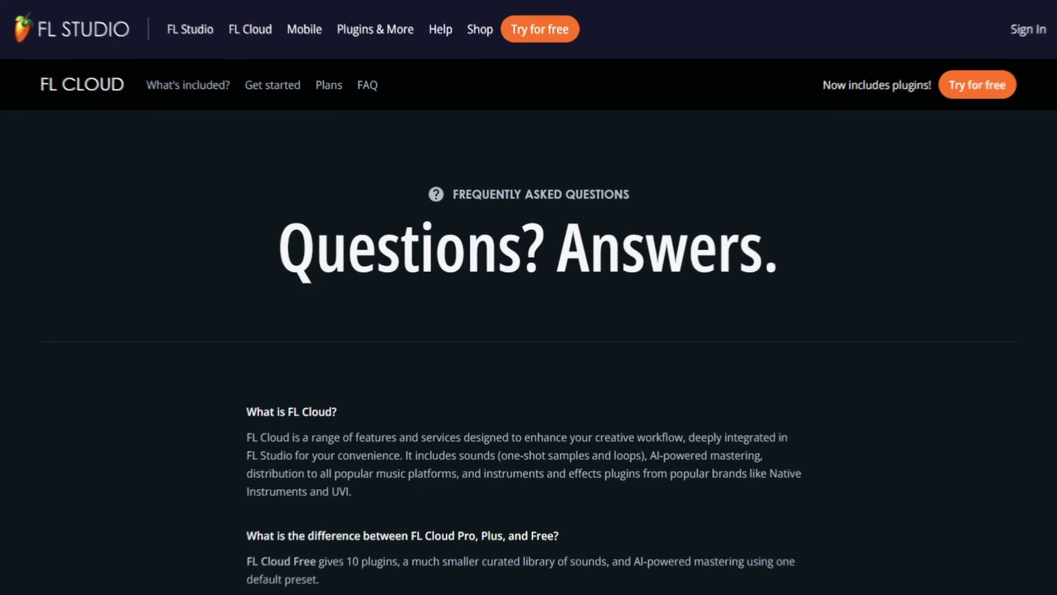
scroll(528, 330, "down", 1)
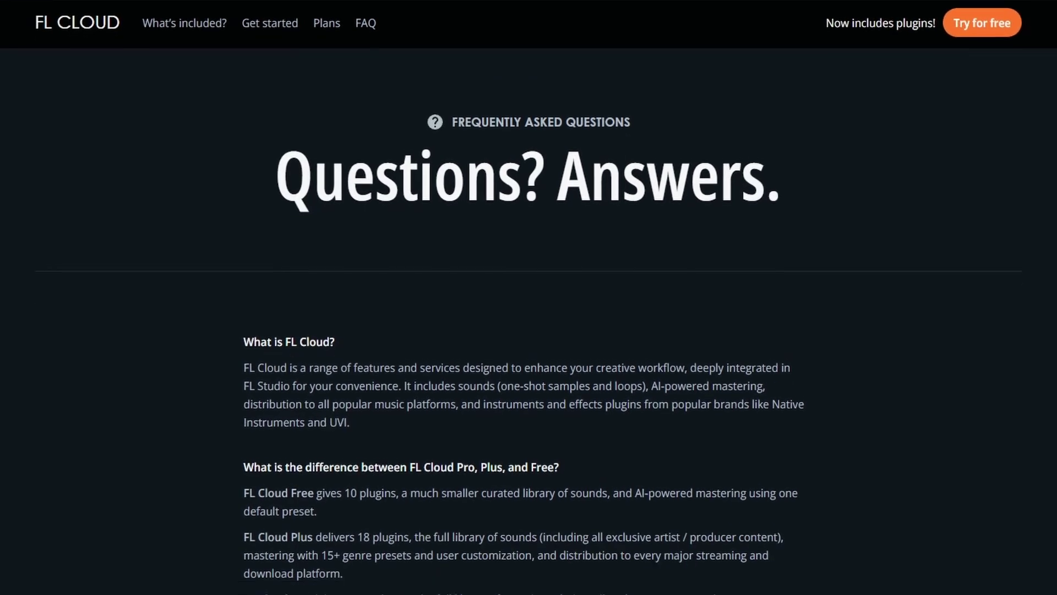
scroll(528, 331, "down", 10)
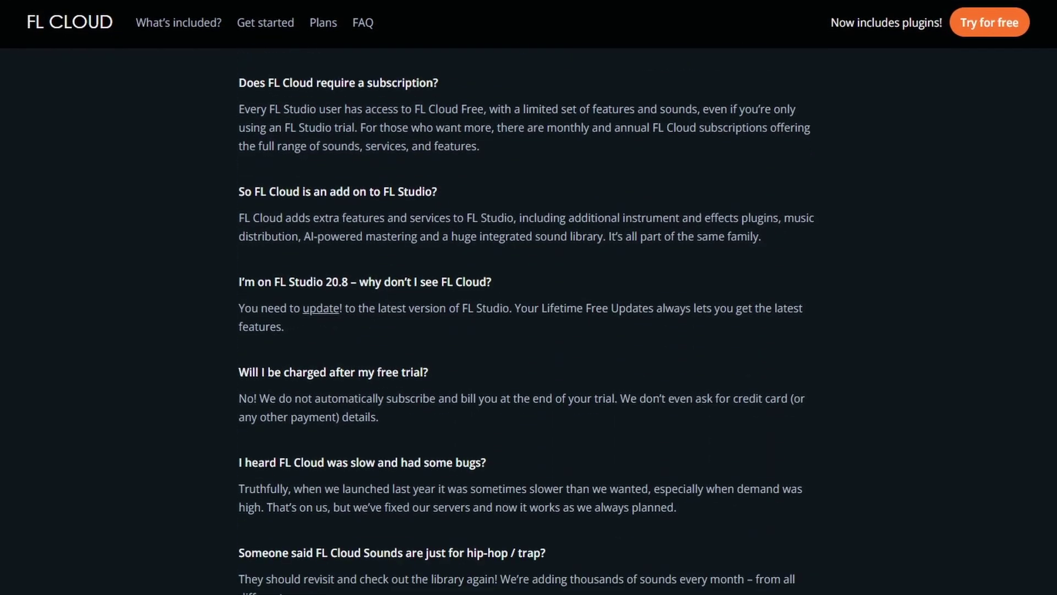
scroll(528, 330, "down", 3)
scroll(529, 330, "down", 6)
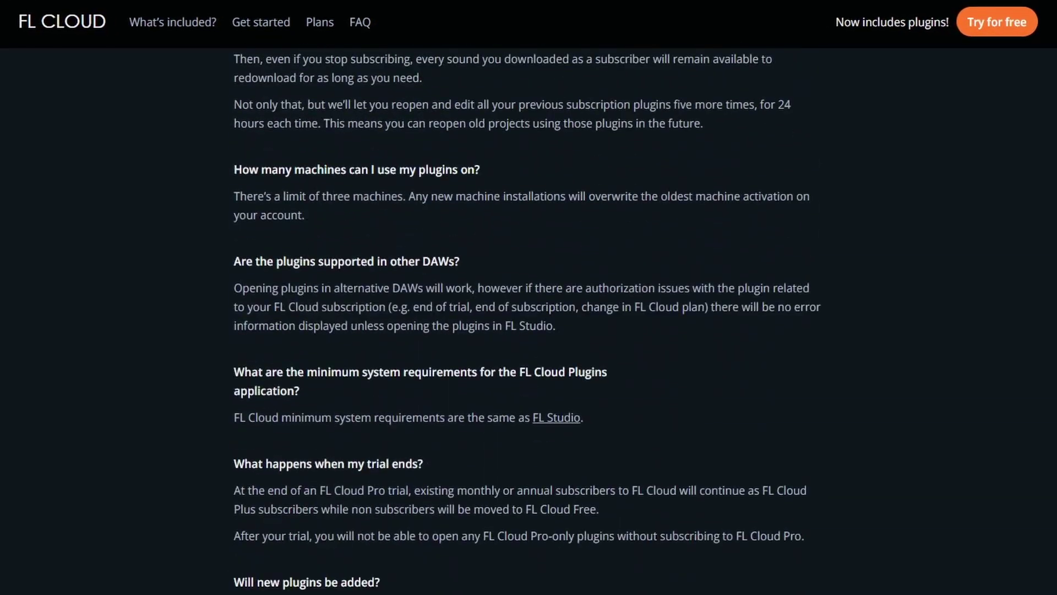